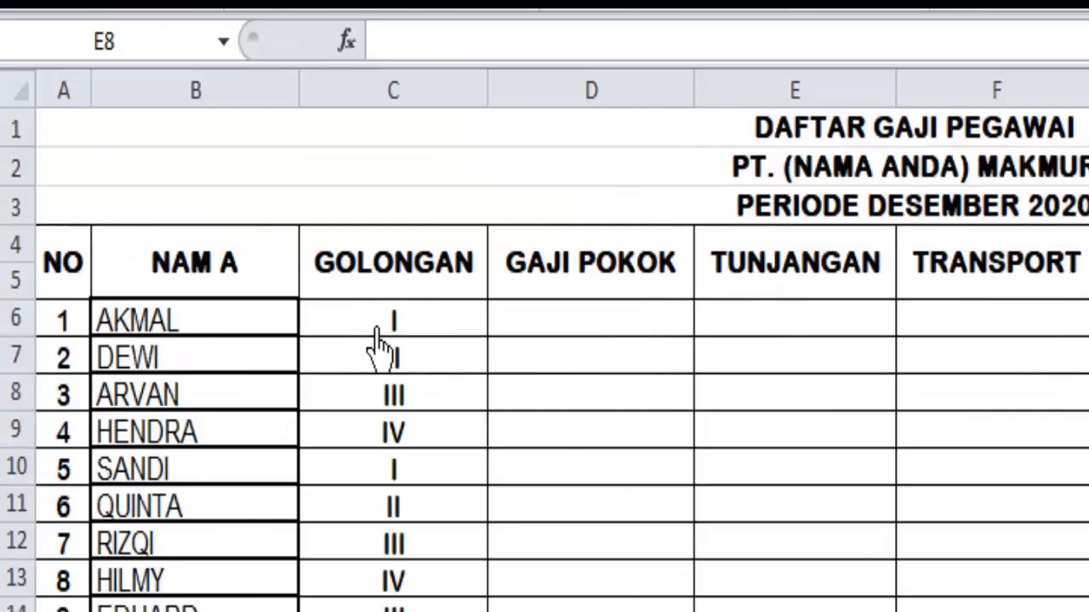
# Step: Insert a VLOOKUP function in the first GAJI POKOK cell, D6, with $C6 as the lookup value
pyautogui.click(596, 328)
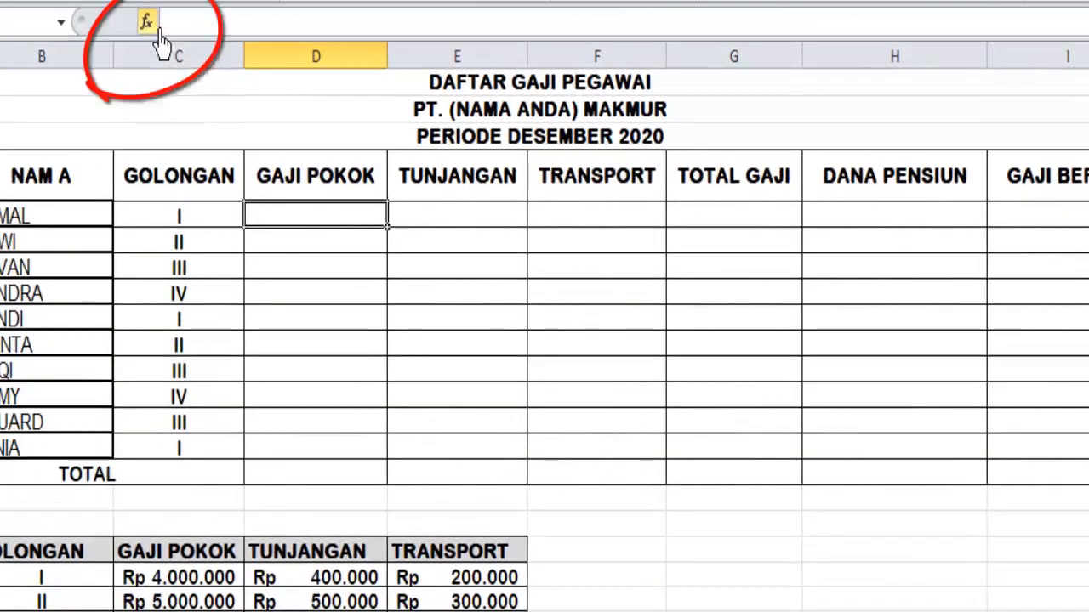
pyautogui.click(156, 35)
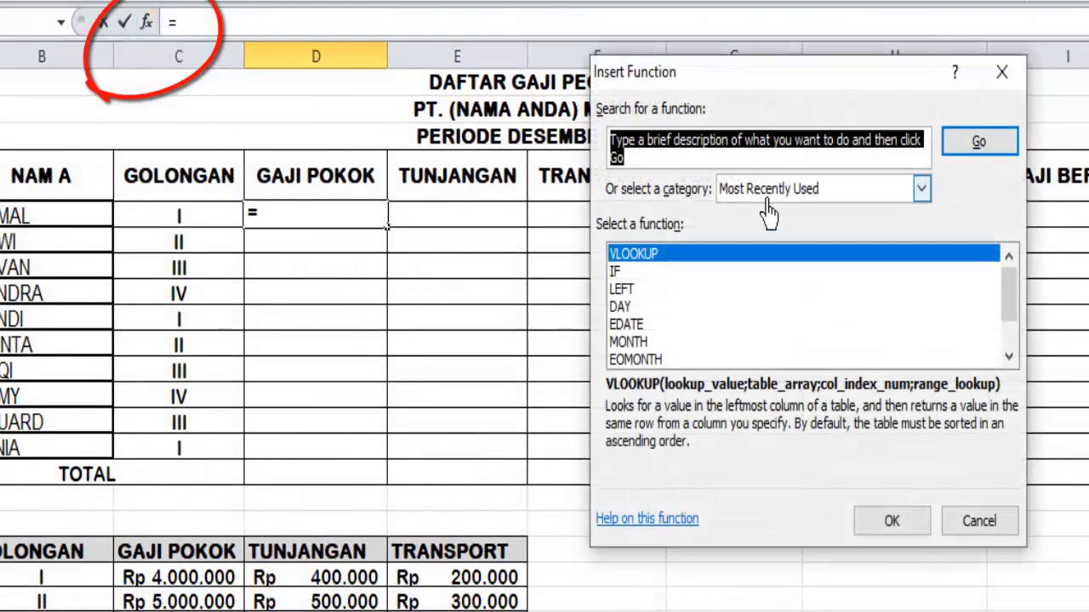
pyautogui.write('vlooku')
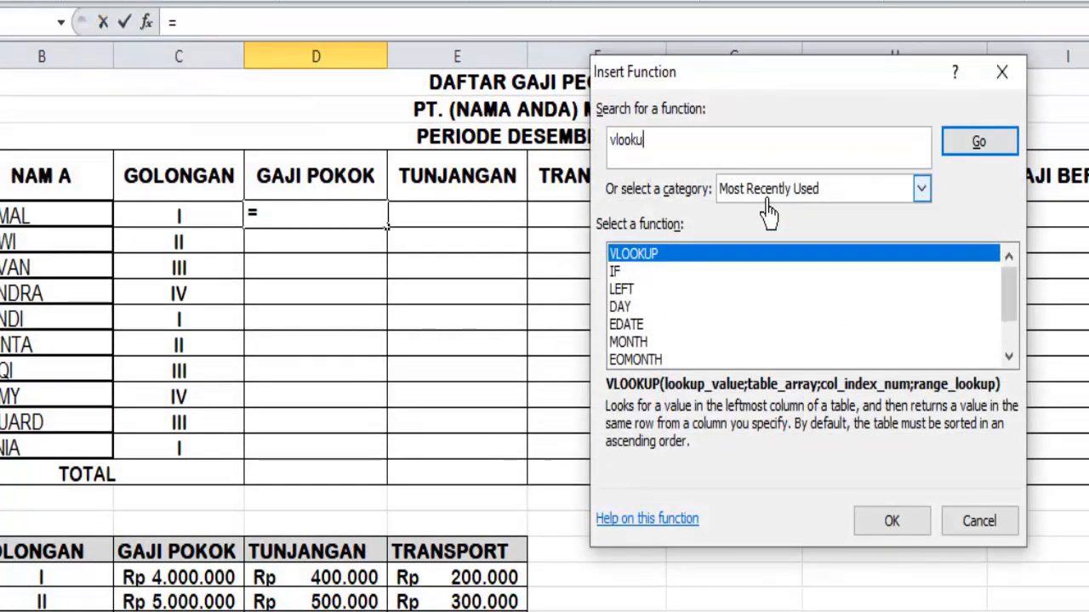
pyautogui.write('p')
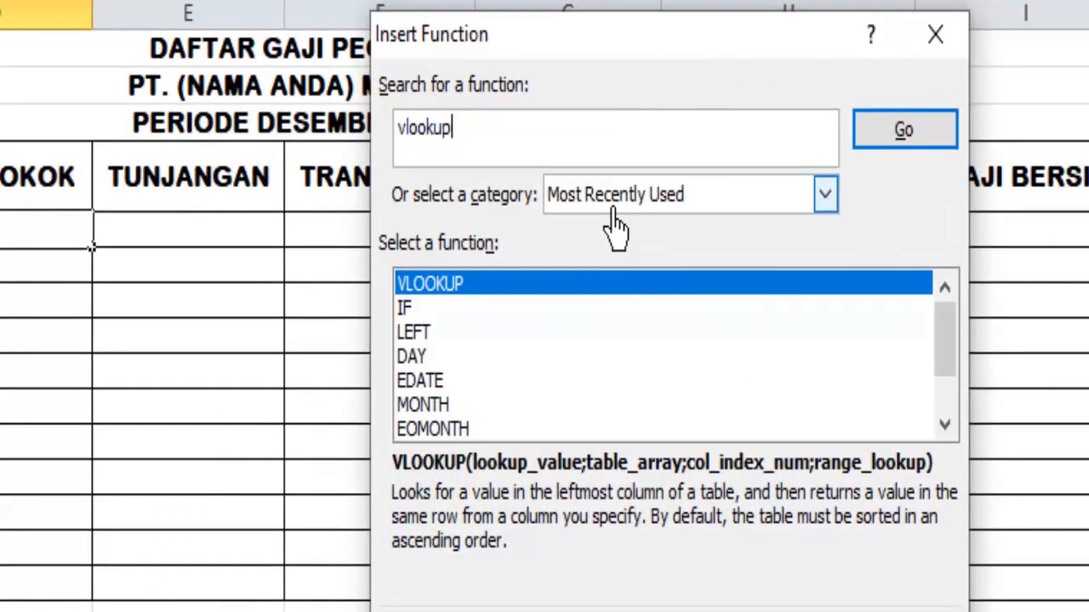
pyautogui.press('Return')
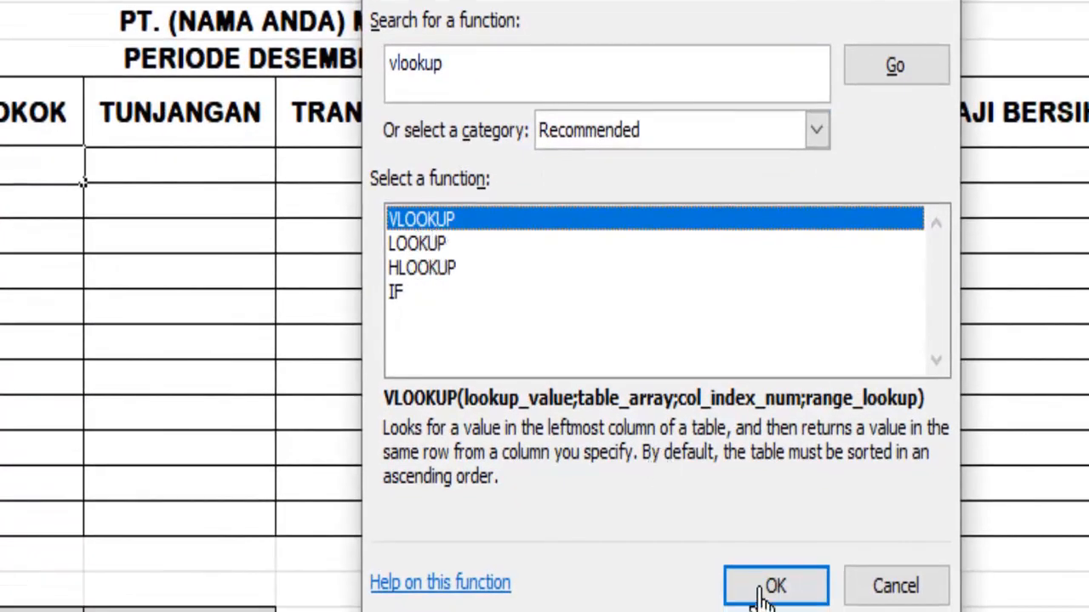
pyautogui.click(775, 596)
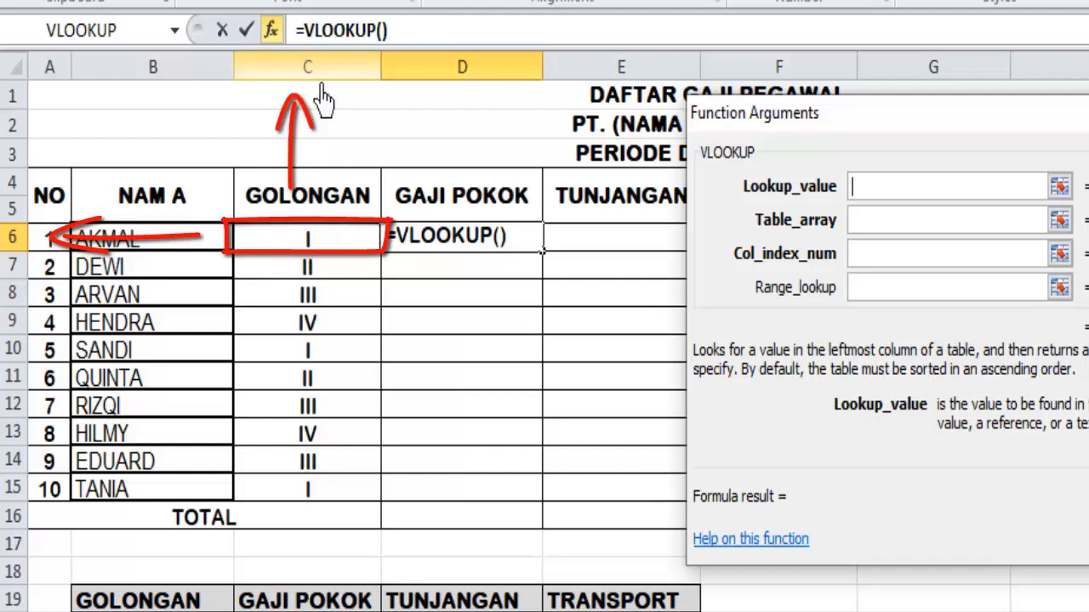
pyautogui.click(321, 247)
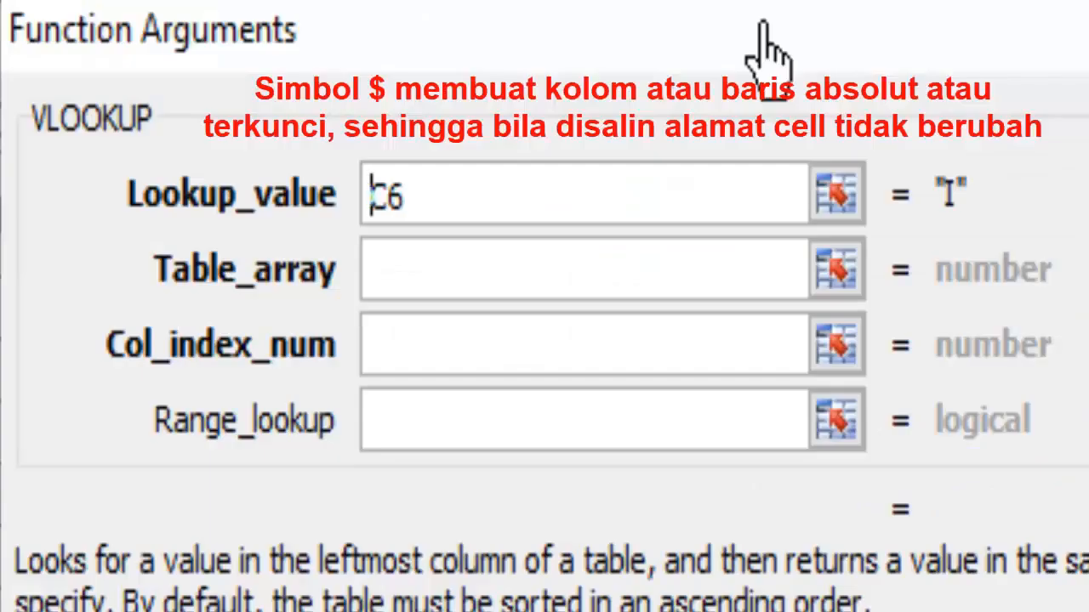
pyautogui.write('$')
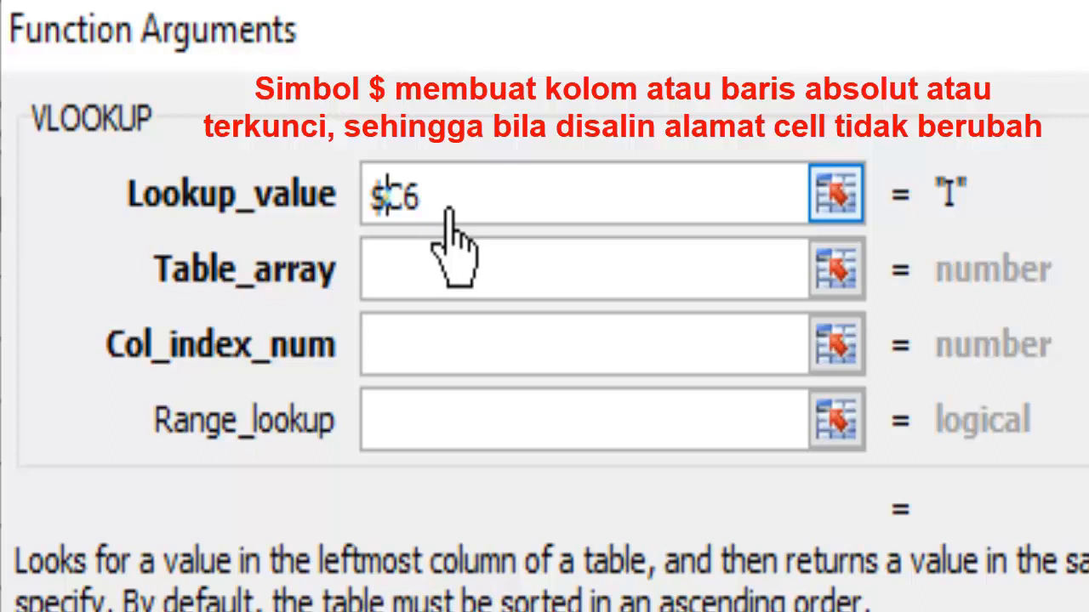
# Step: Set the VLOOKUP table array to the GOLONGAN reference table with fully absolute references, $B$19:$E$23
pyautogui.click(479, 281)
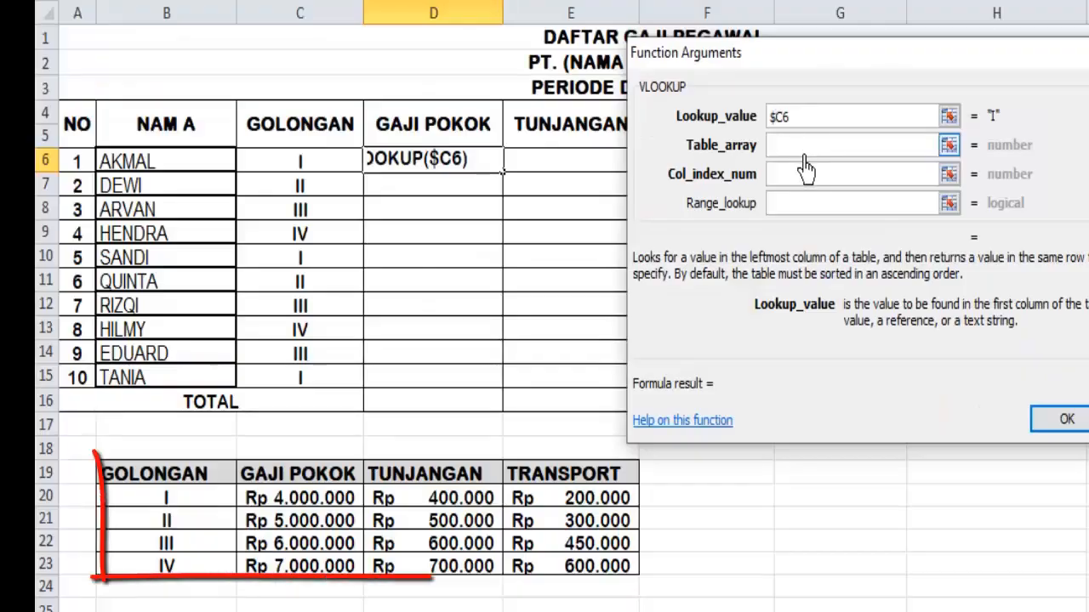
pyautogui.click(463, 288)
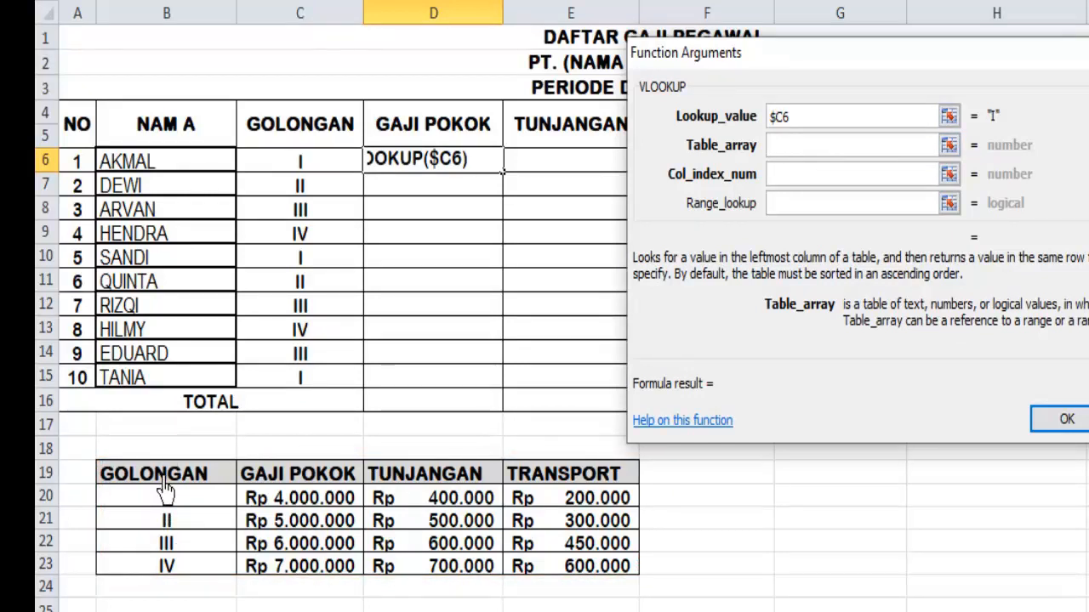
pyautogui.moveTo(164, 480); pyautogui.dragTo(626, 586)
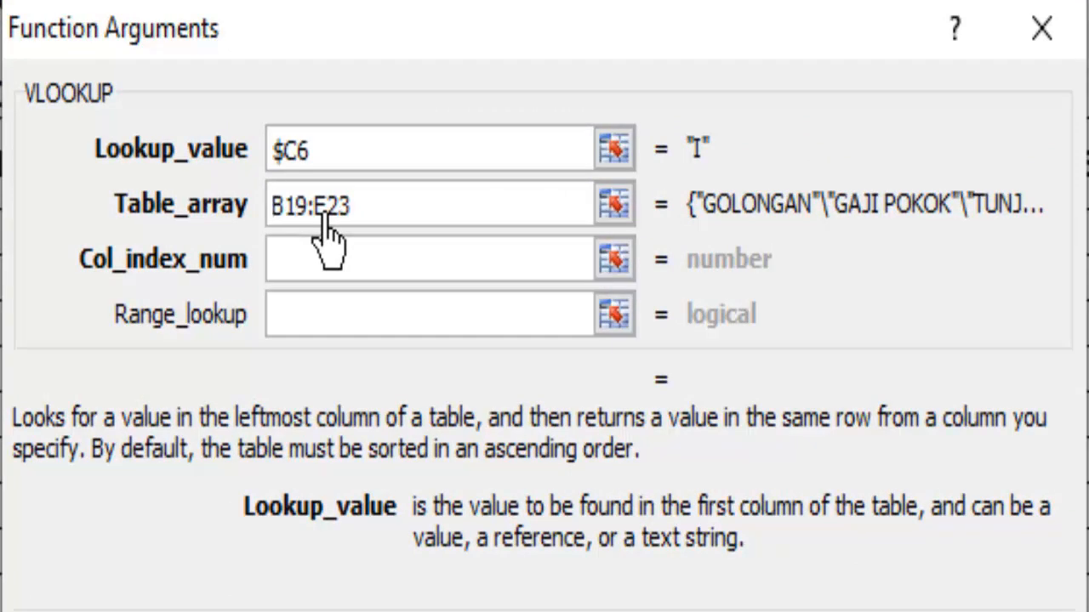
pyautogui.write('$B')
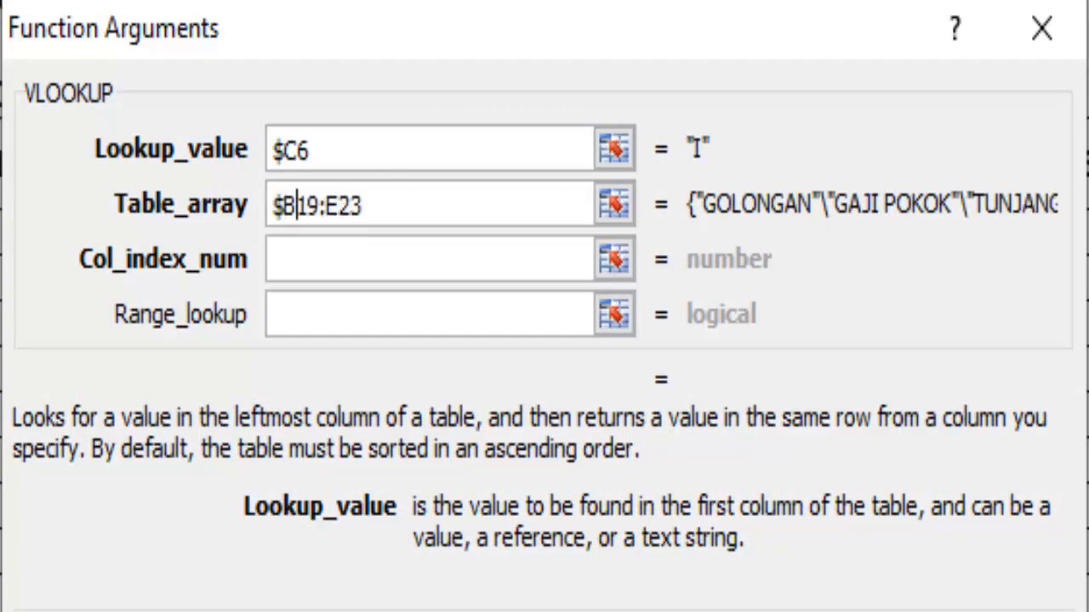
pyautogui.write('$')
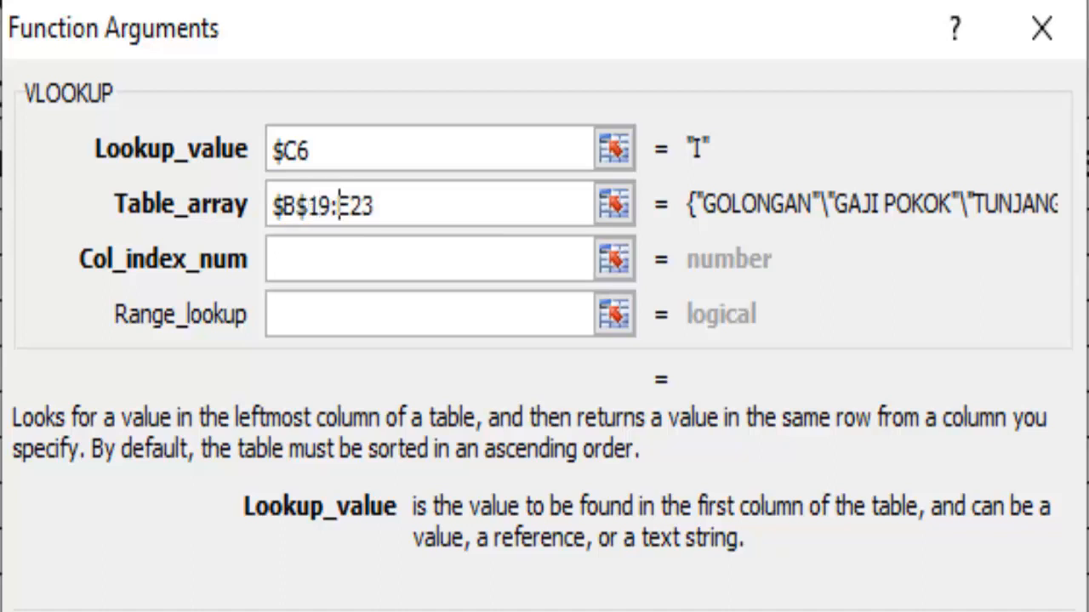
pyautogui.click(350, 205)
pyautogui.write('$B')
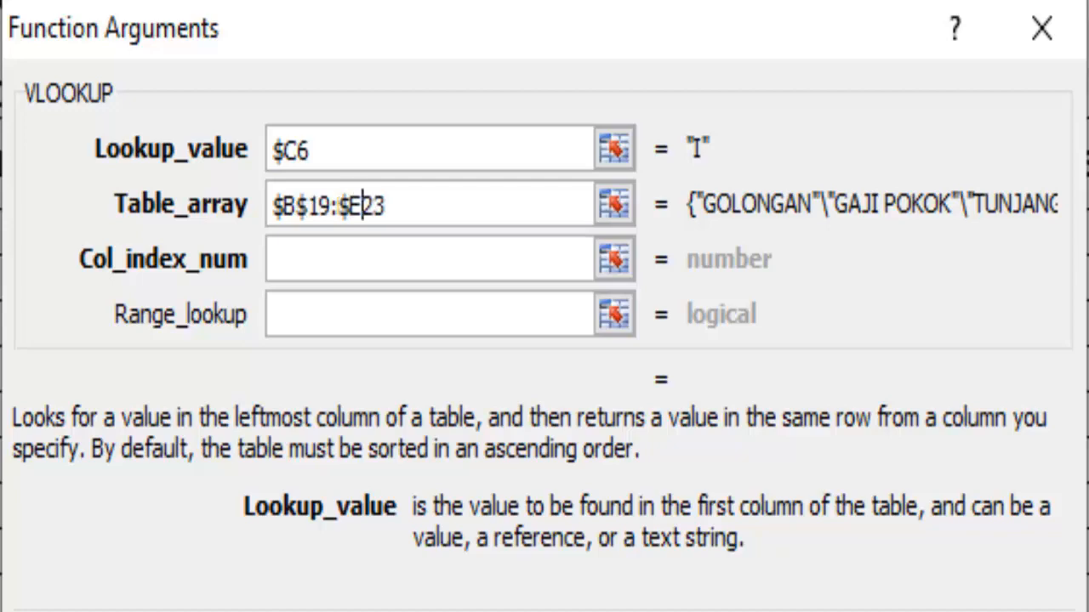
pyautogui.write('$')
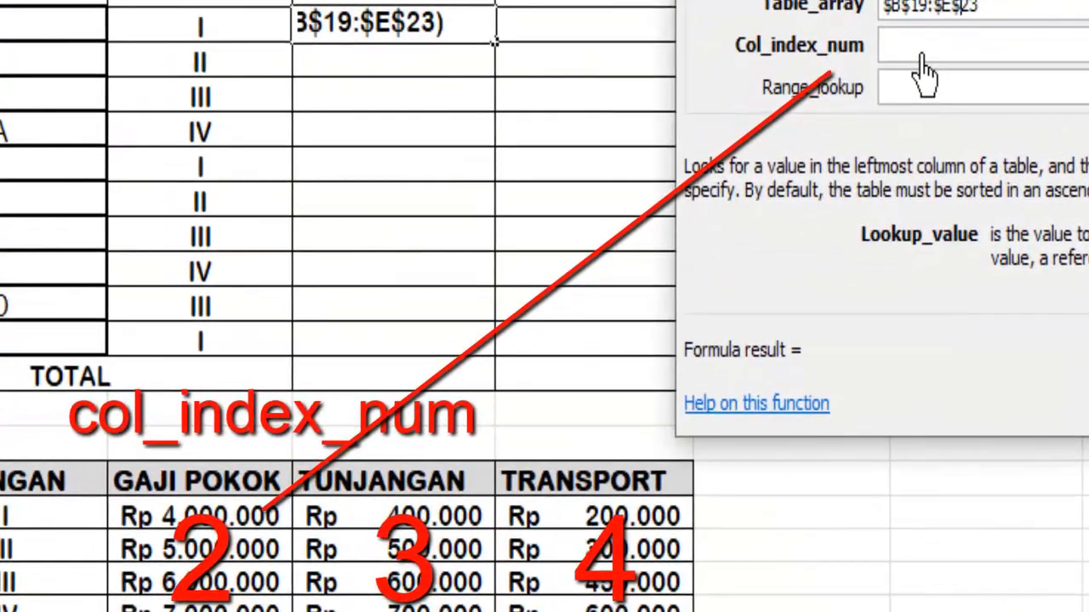
# Step: Complete the D6 VLOOKUP with column index 2 and range lookup 0, and fill it down to D15
pyautogui.click(747, 214)
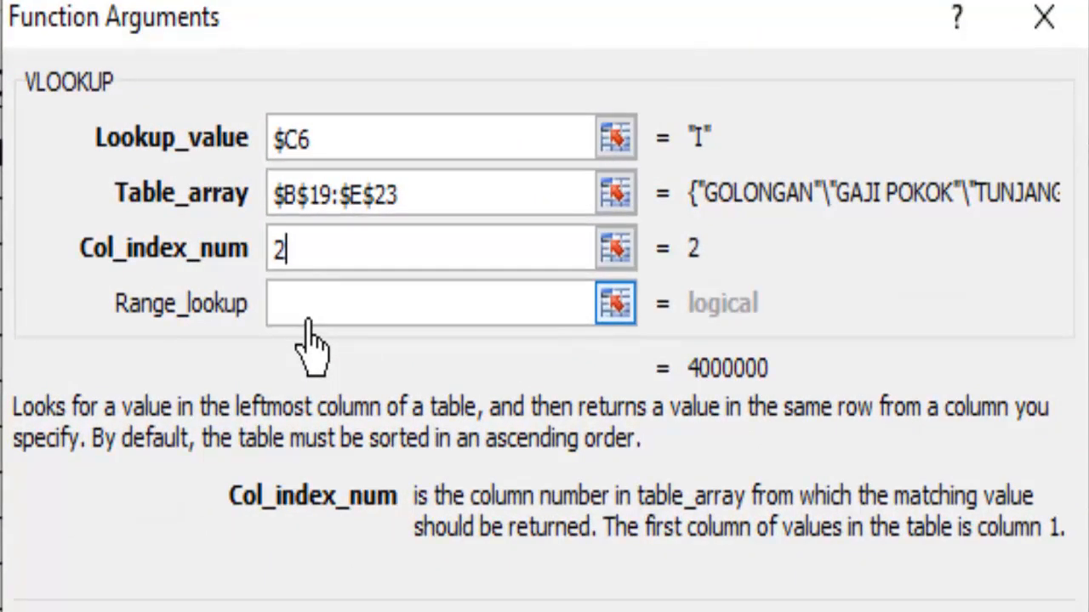
pyautogui.click(307, 321)
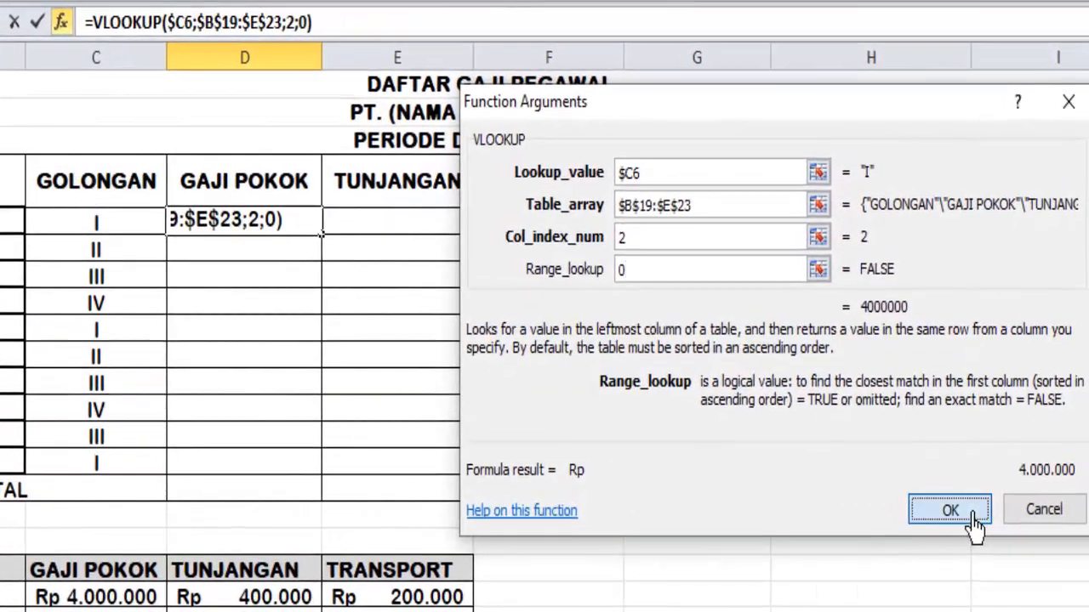
pyautogui.click(978, 434)
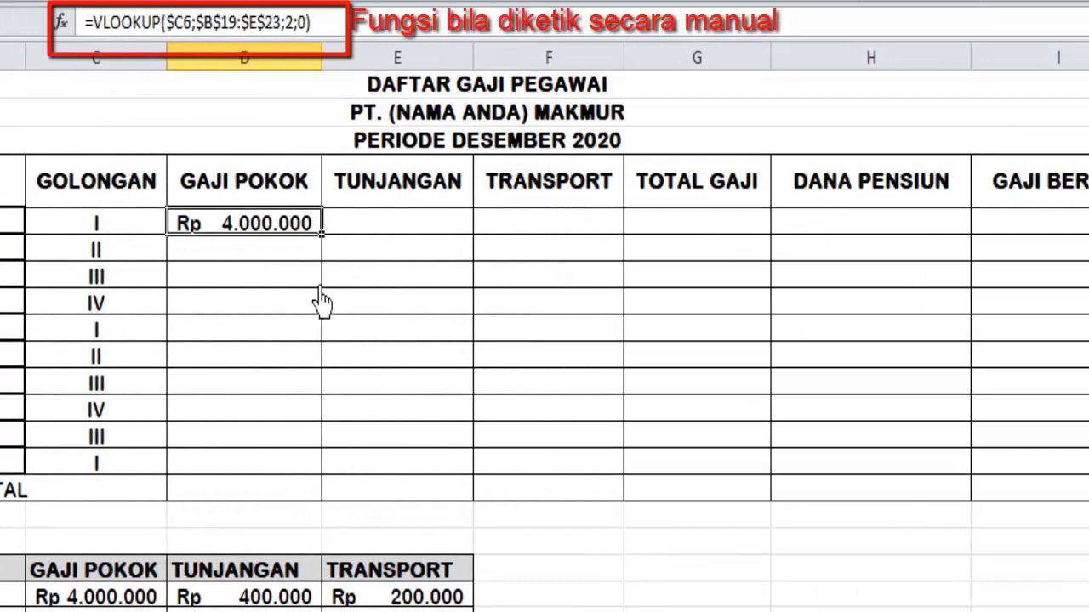
pyautogui.moveTo(322, 233); pyautogui.dragTo(338, 493)
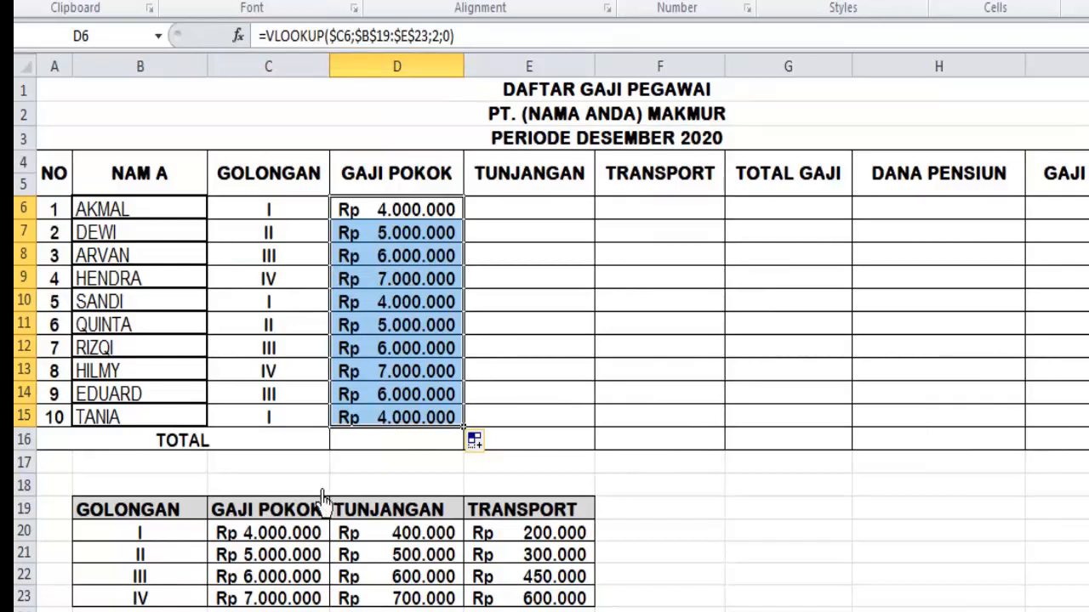
# Step: Copy the GAJI POKOK formula from D6 across to the first TUNJANGAN cell, E6
pyautogui.click(529, 220)
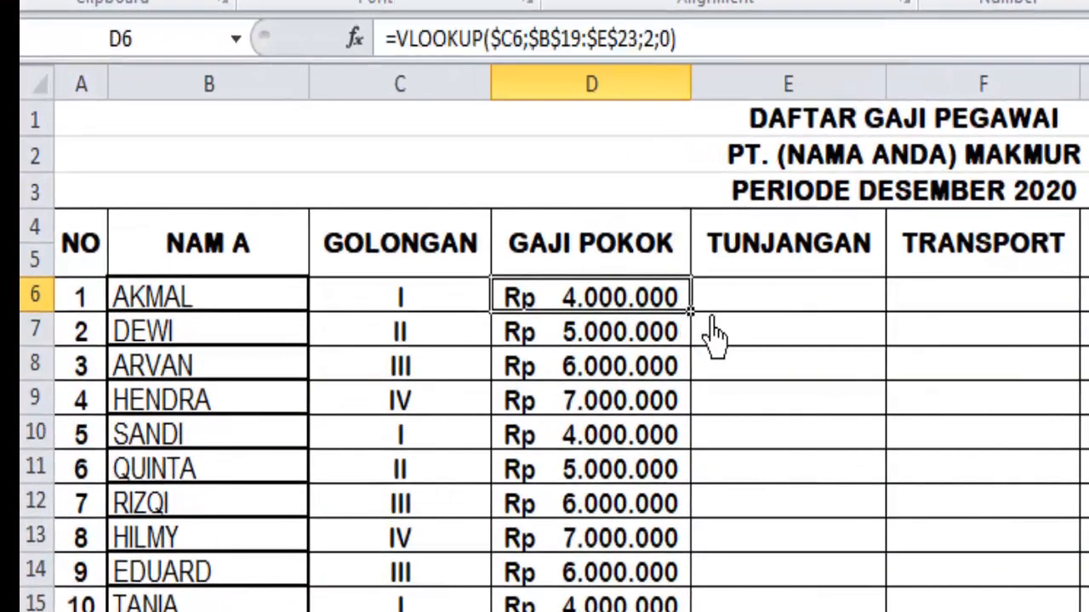
pyautogui.moveTo(711, 321); pyautogui.dragTo(850, 317)
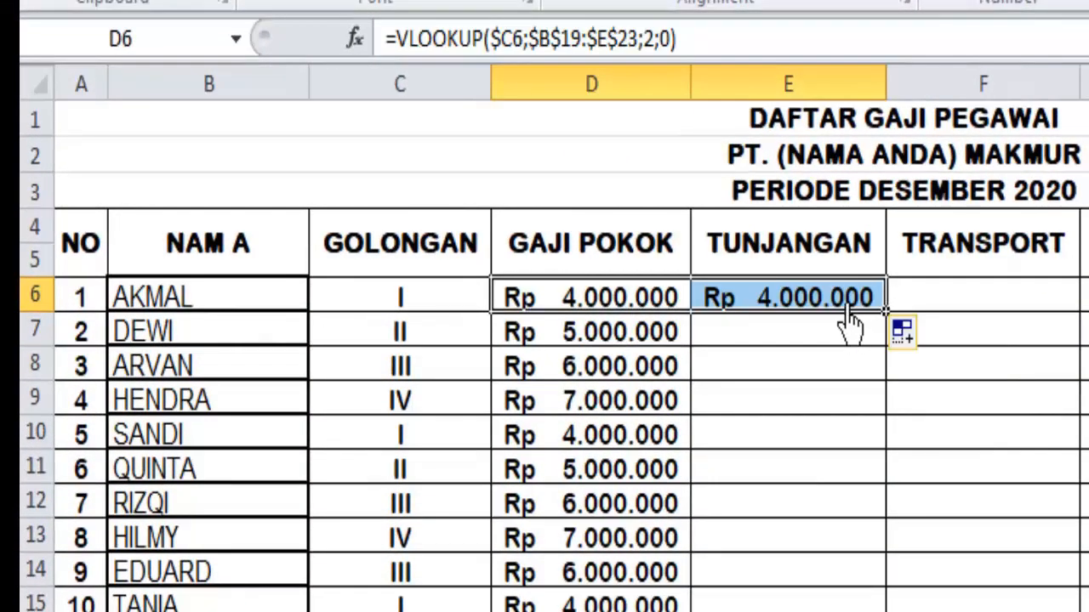
pyautogui.click(850, 316)
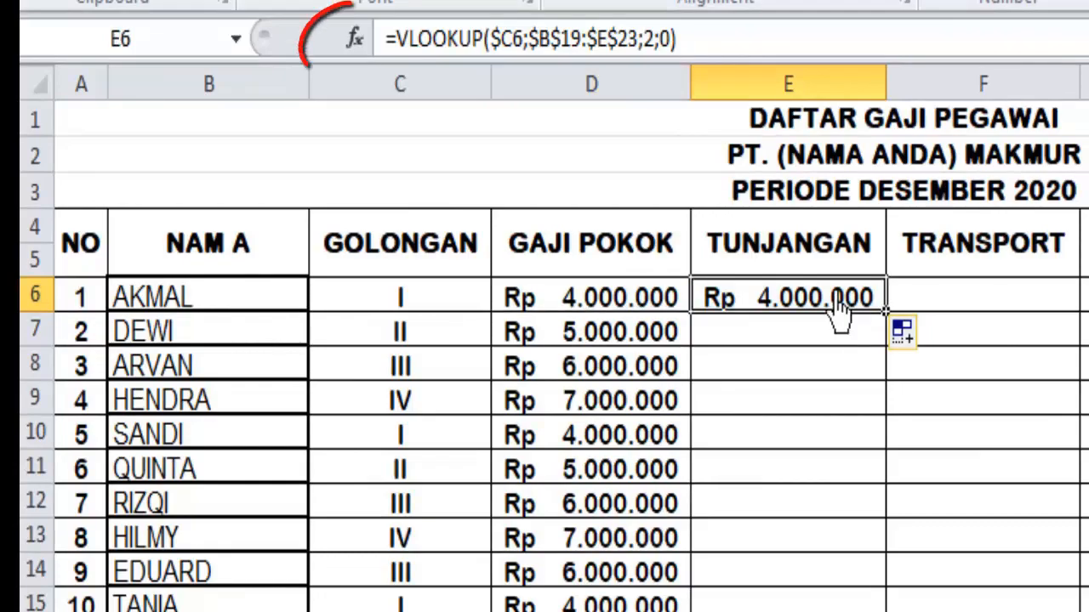
# Step: Set the column index of the VLOOKUP in E6 to 3 and fill the formula down to E15
pyautogui.click(354, 38)
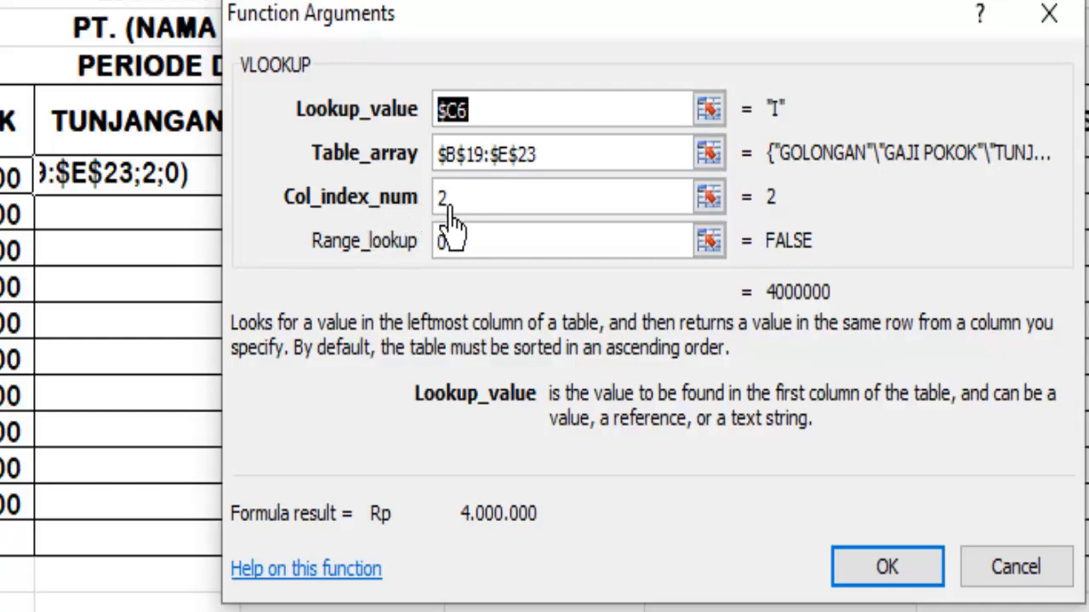
pyautogui.click(479, 209)
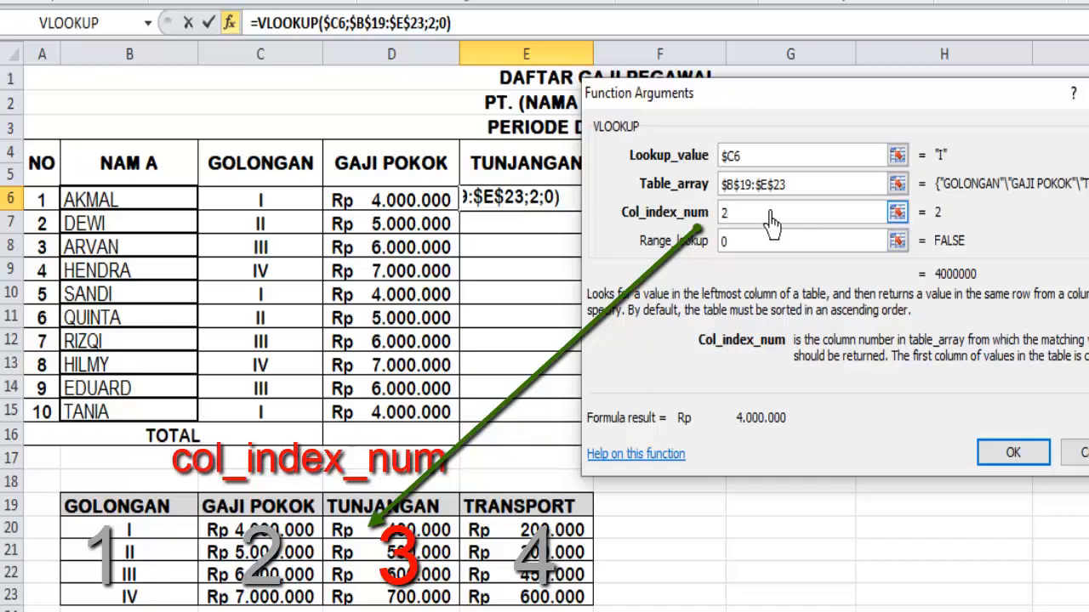
pyautogui.press('BackSpace')
pyautogui.write('3')
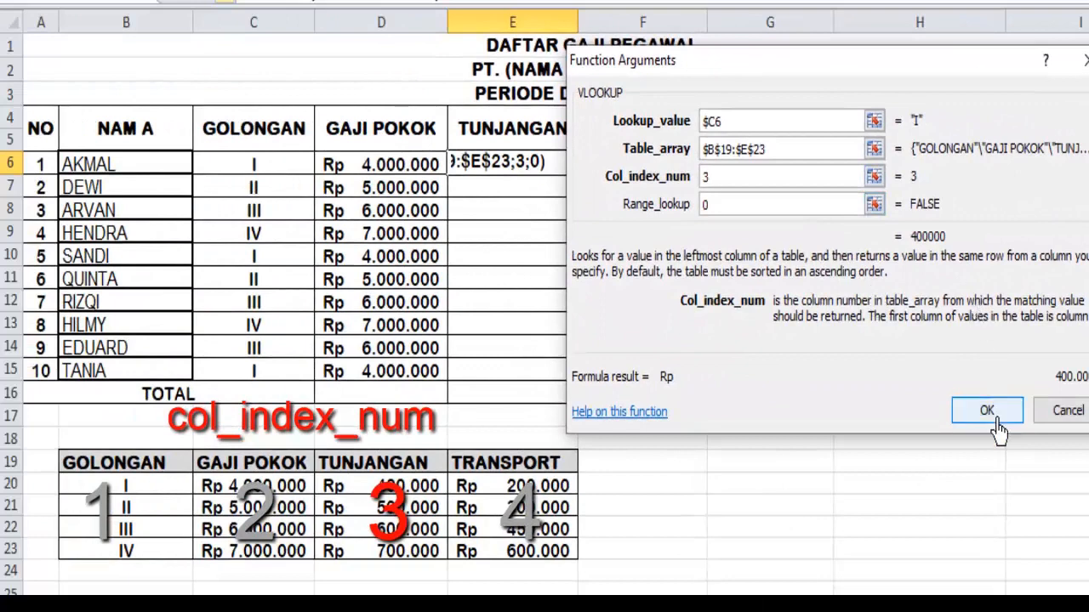
pyautogui.click(986, 412)
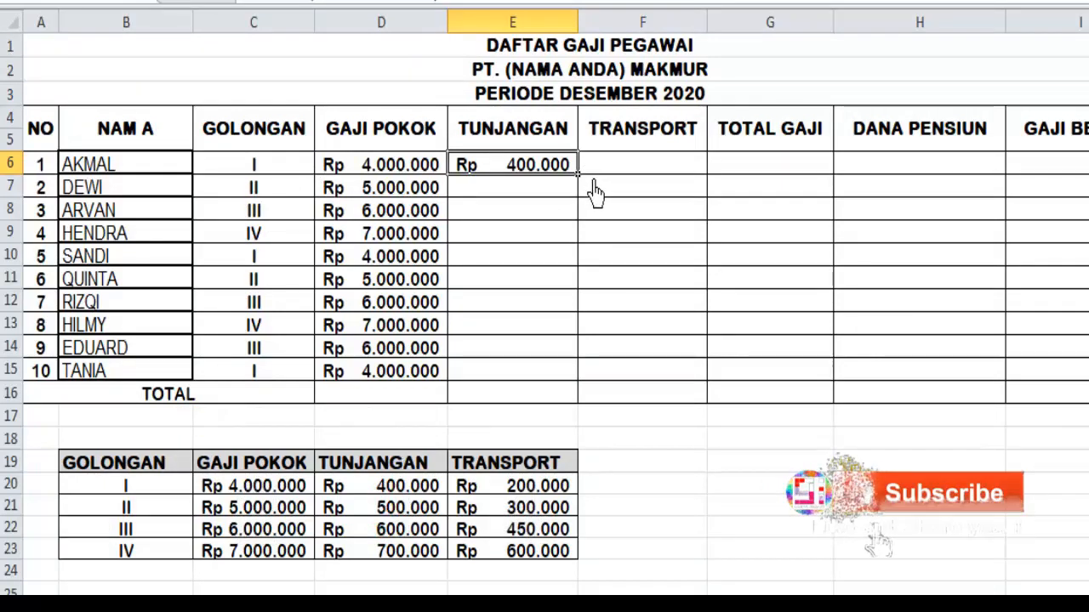
pyautogui.moveTo(591, 189); pyautogui.dragTo(595, 398)
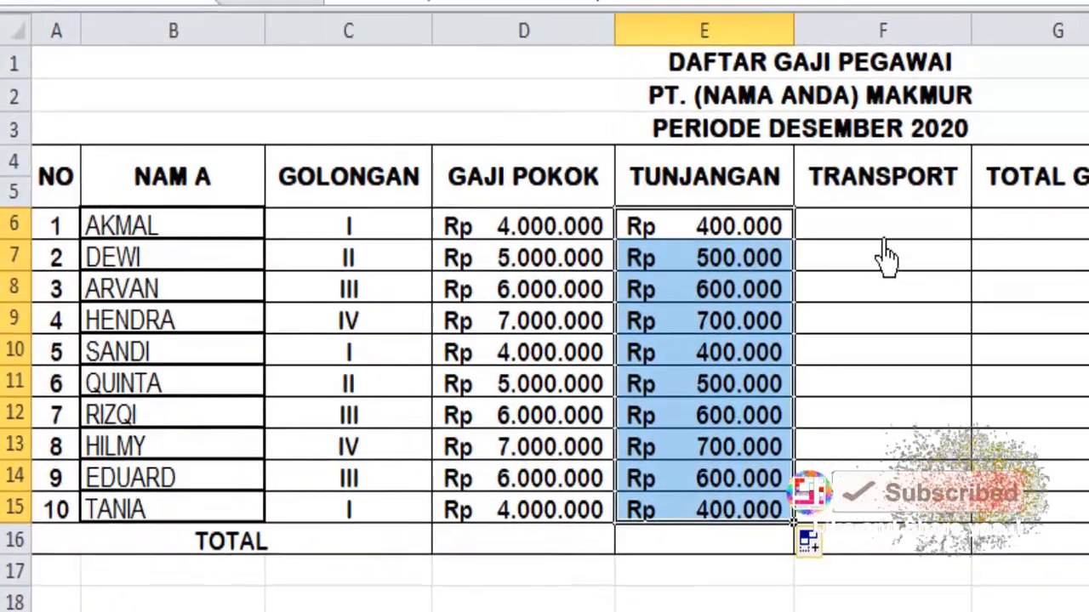
# Step: Copy the TUNJANGAN formula from E6 across to the first TRANSPORT cell, F6
pyautogui.click(884, 242)
pyautogui.click(791, 242)
pyautogui.moveTo(793, 239); pyautogui.dragTo(987, 247)
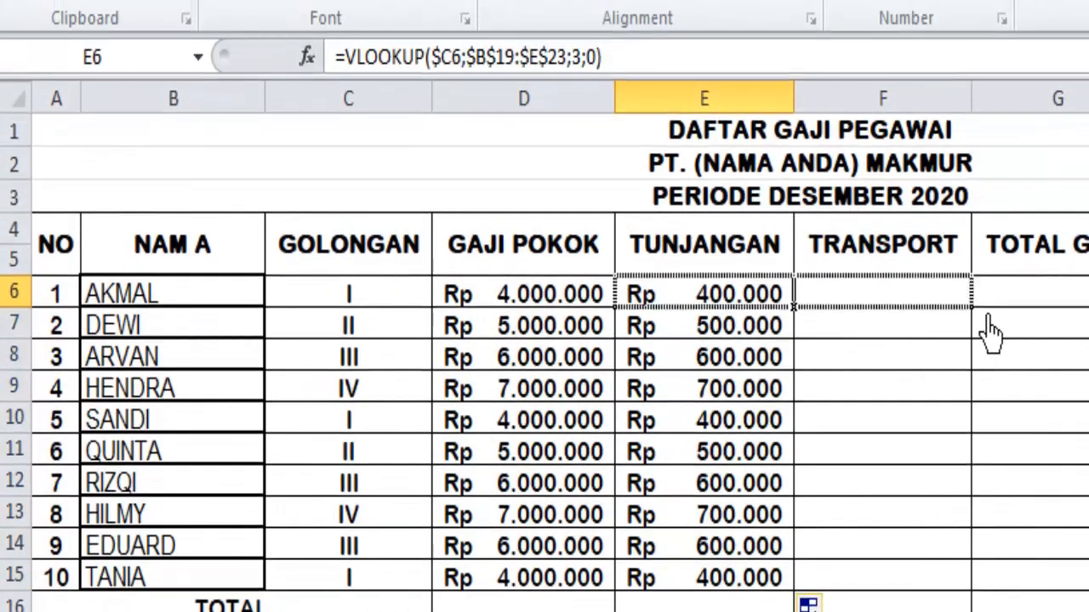
pyautogui.moveTo(987, 328); pyautogui.dragTo(984, 332)
pyautogui.click(947, 300)
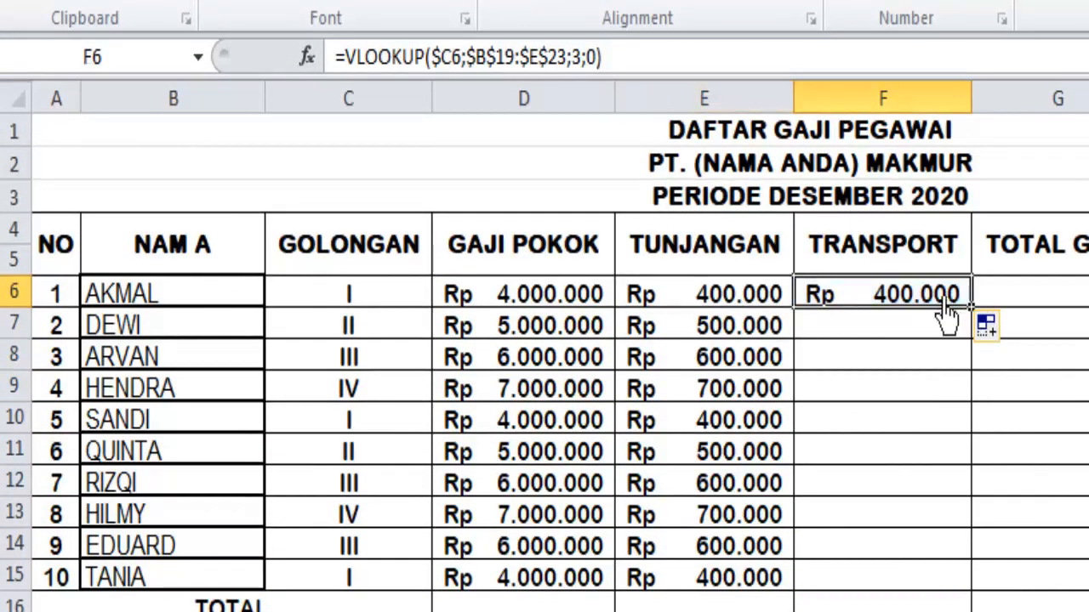
# Step: Set the column index of the VLOOKUP in F6 to 4 and fill the formula down to F15
pyautogui.click(313, 61)
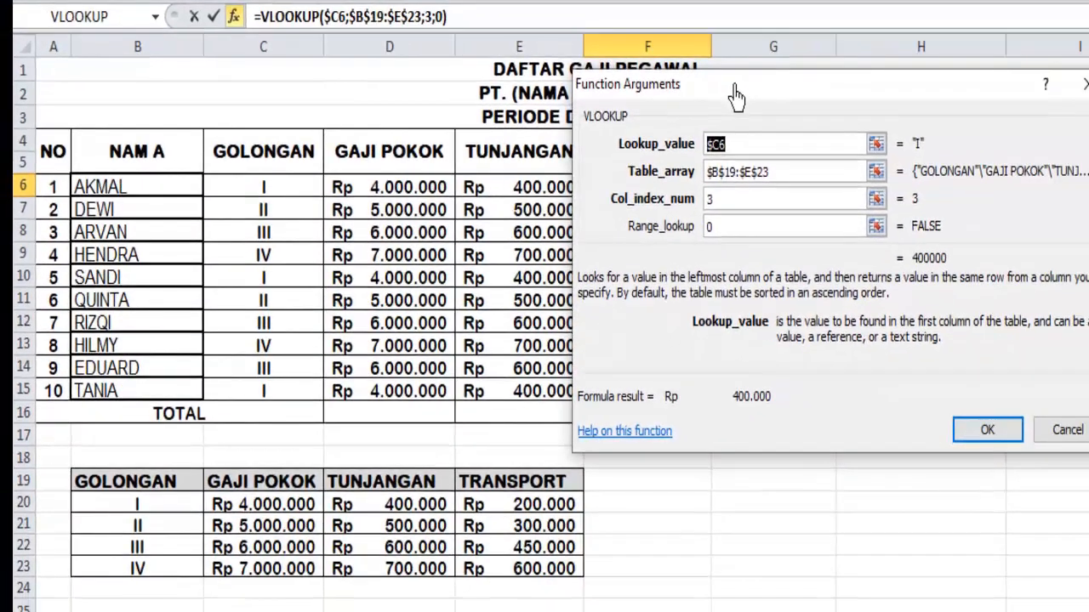
pyautogui.moveTo(810, 109); pyautogui.dragTo(948, 126)
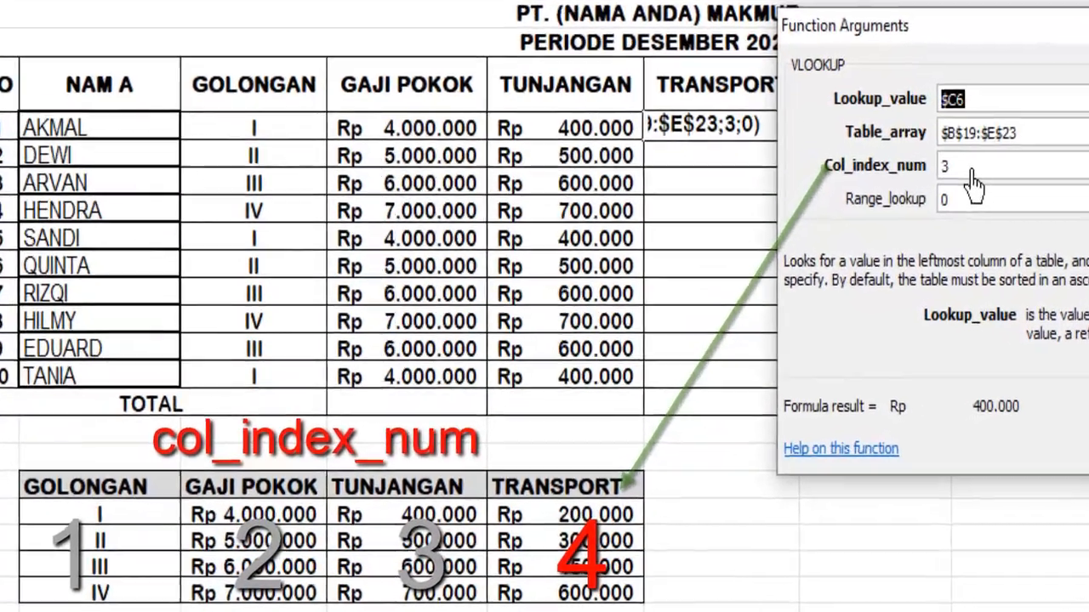
pyautogui.click(860, 230)
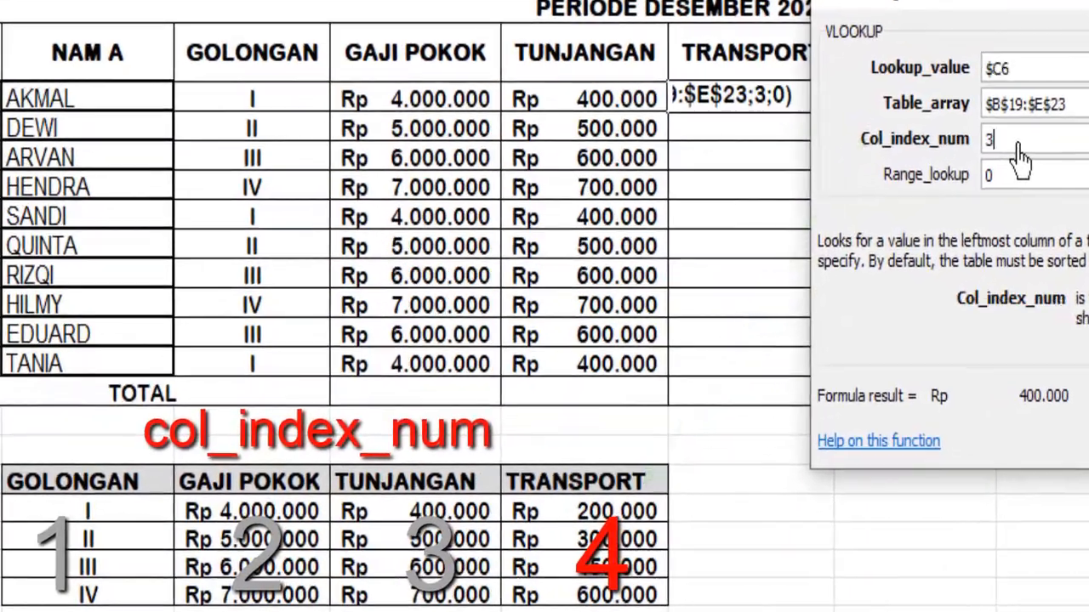
pyautogui.press('BackSpace')
pyautogui.write('4')
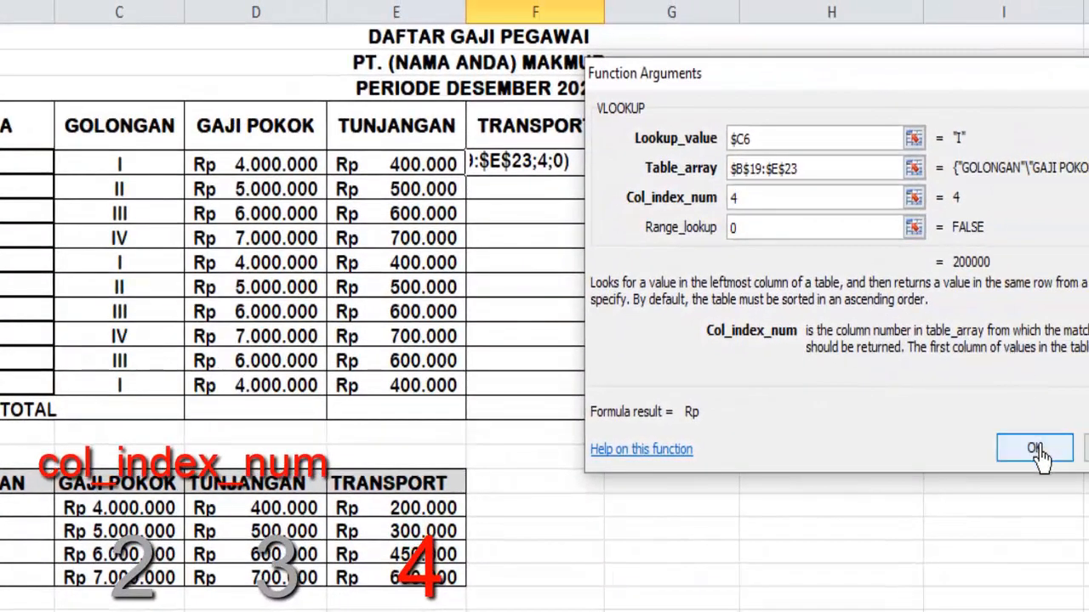
pyautogui.click(1036, 450)
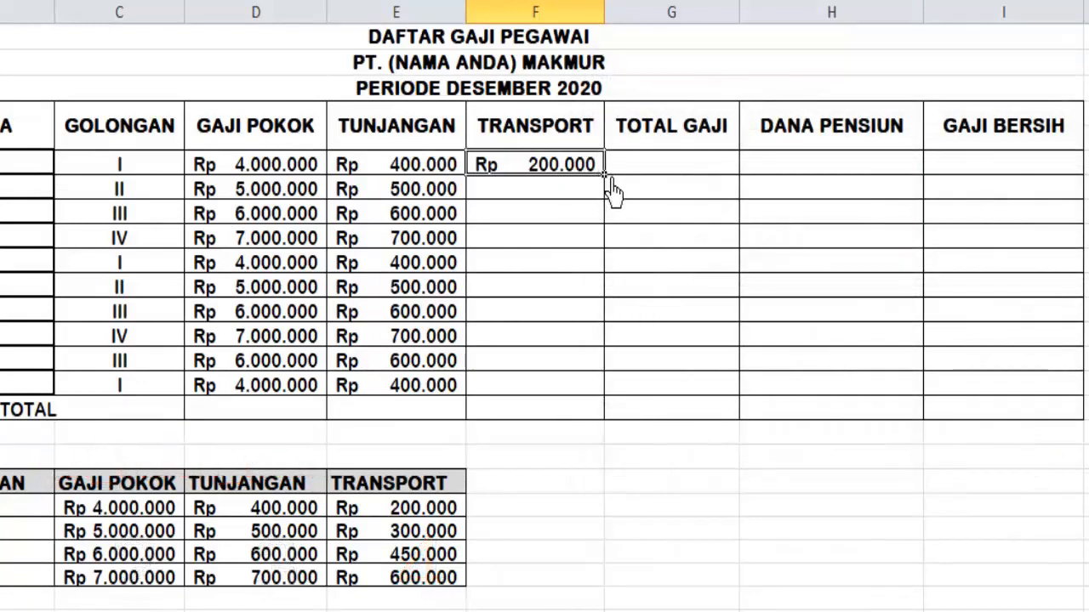
pyautogui.moveTo(620, 194); pyautogui.dragTo(619, 410)
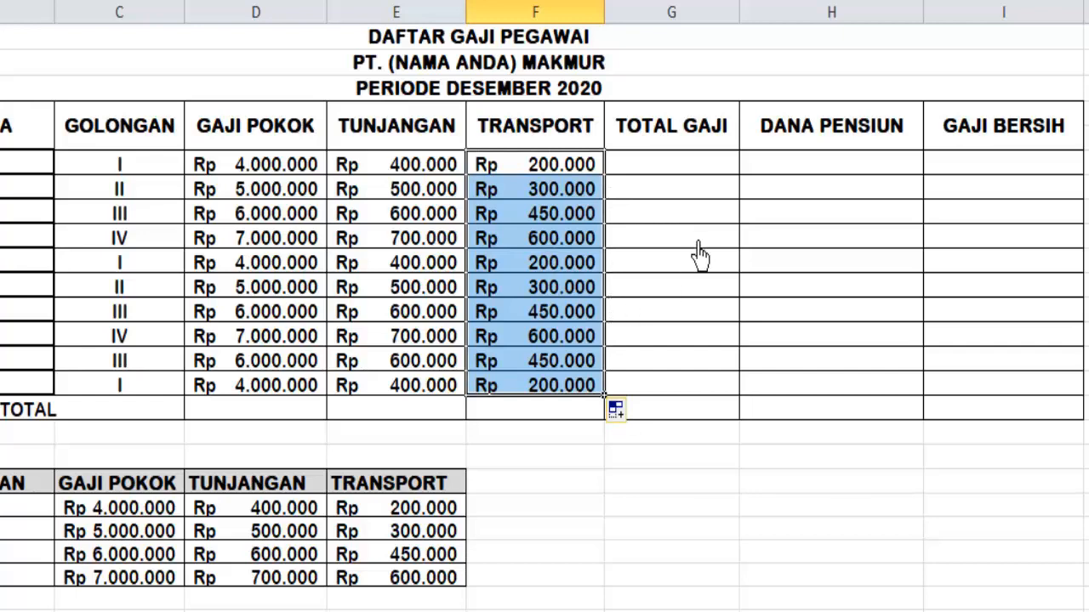
# Step: Sum D6:F6 in the first TOTAL GAJI cell, G6, and fill the SUM formula down to G15
pyautogui.click(694, 174)
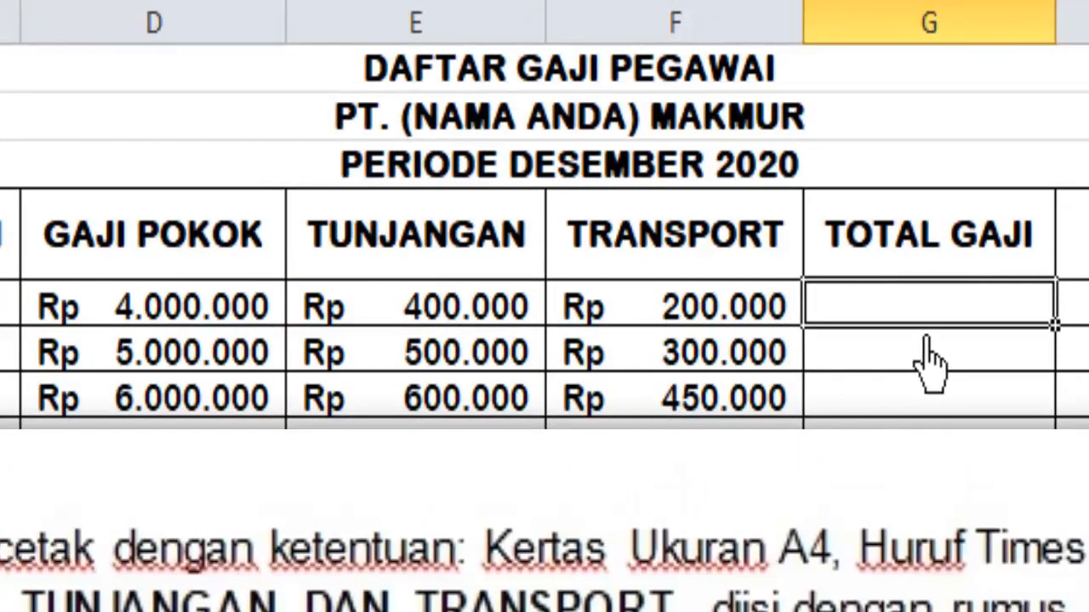
pyautogui.write('=s')
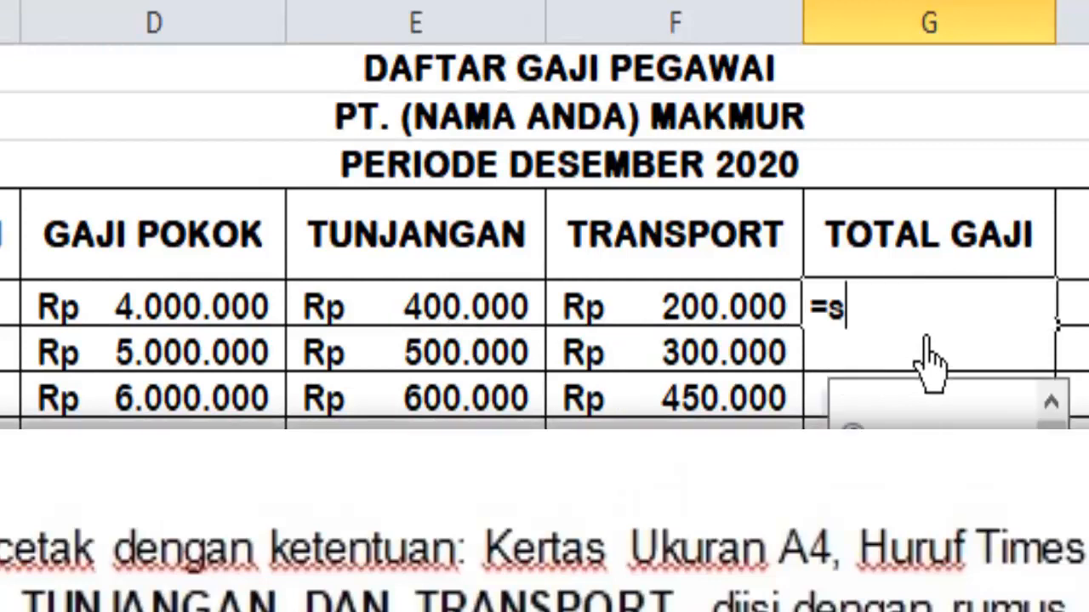
pyautogui.write('um(')
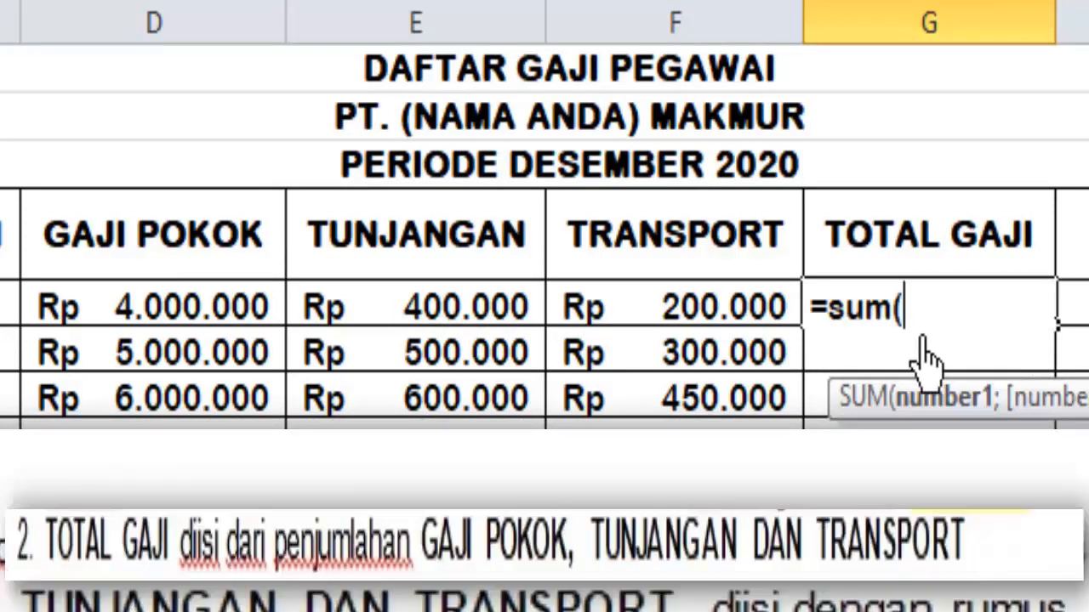
pyautogui.moveTo(234, 313); pyautogui.dragTo(681, 336)
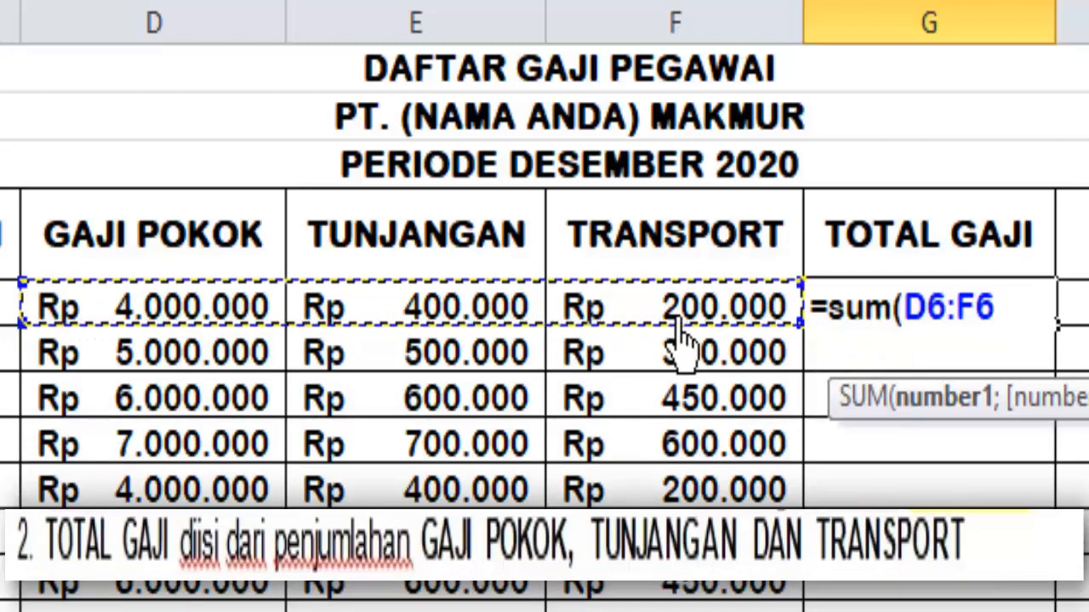
pyautogui.write(')')
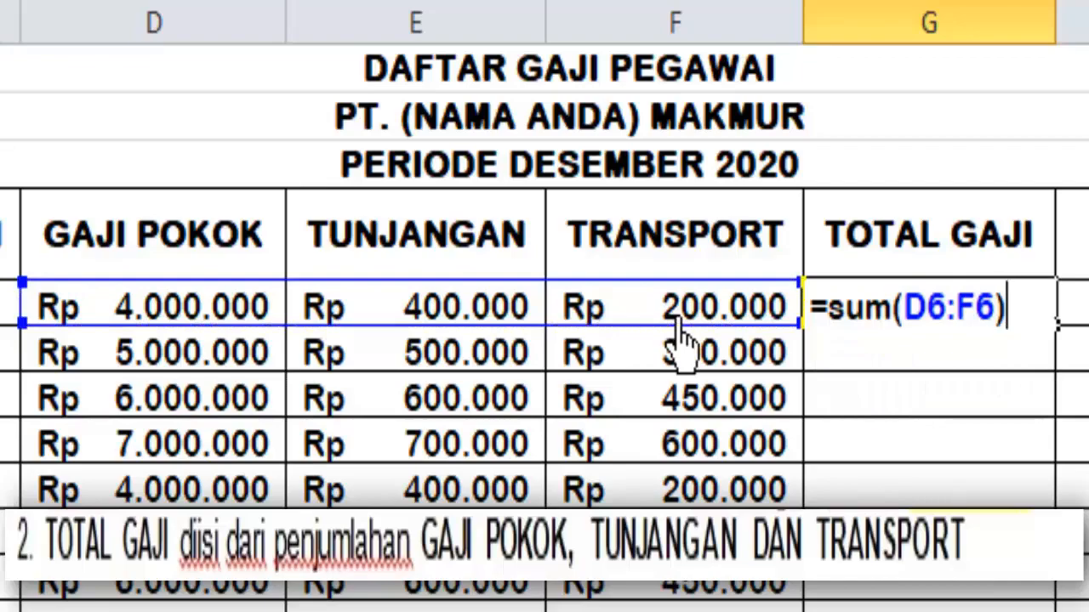
pyautogui.press('Return')
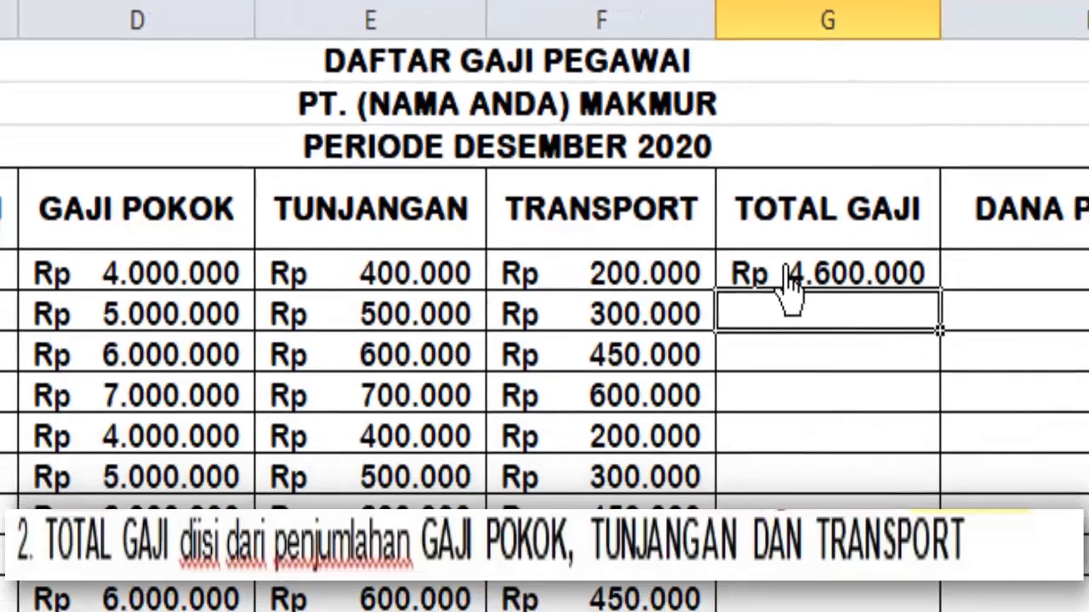
pyautogui.click(789, 277)
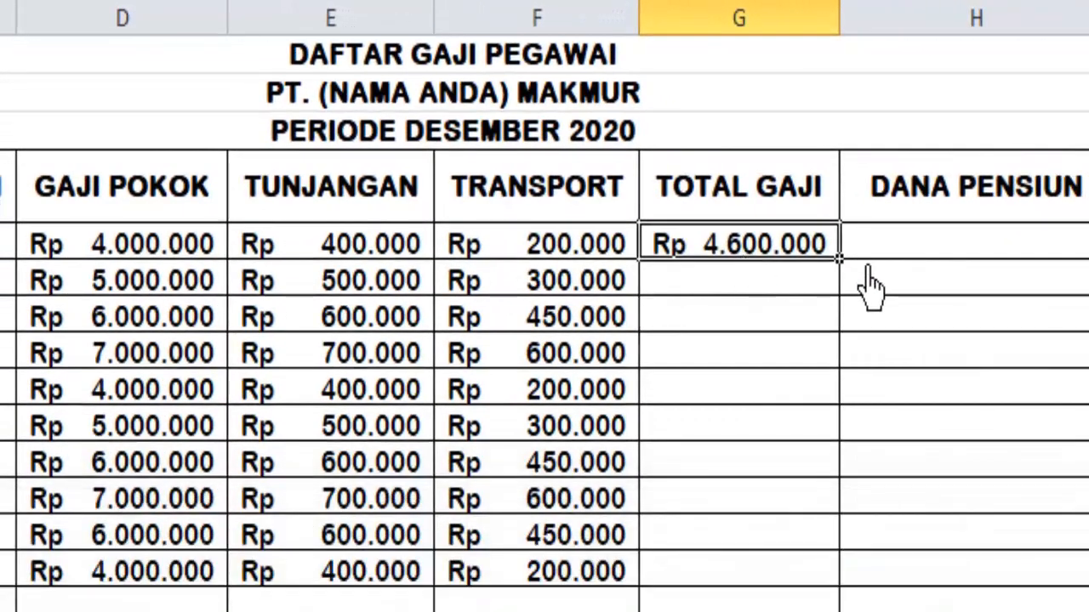
pyautogui.moveTo(867, 272); pyautogui.dragTo(850, 600)
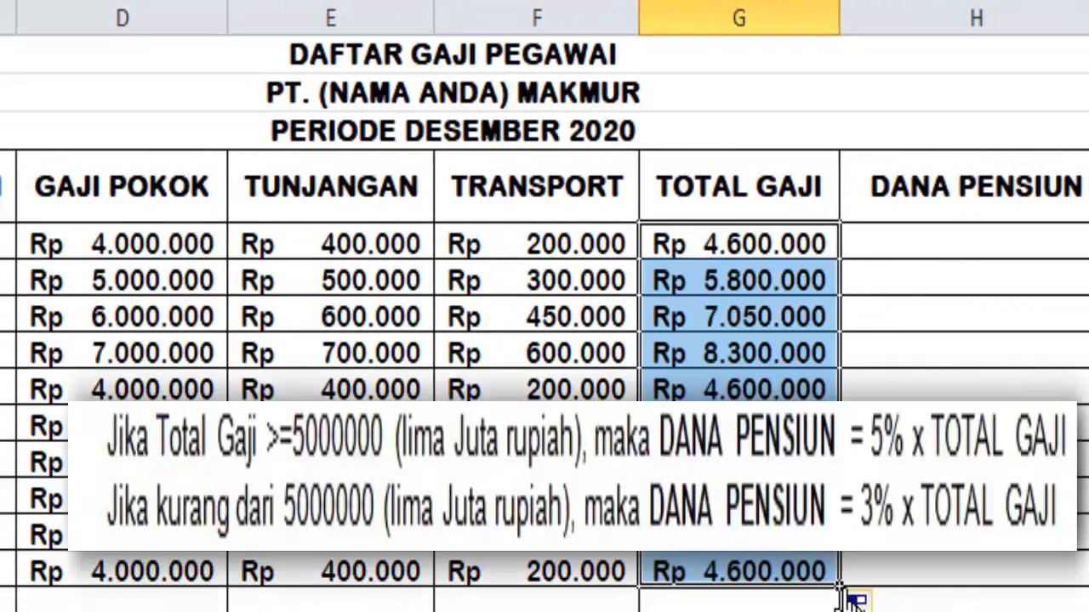
# Step: Insert an IF function in the first DANA PENSIUN cell, H6, with the logical test G6>=5000000
pyautogui.click(976, 259)
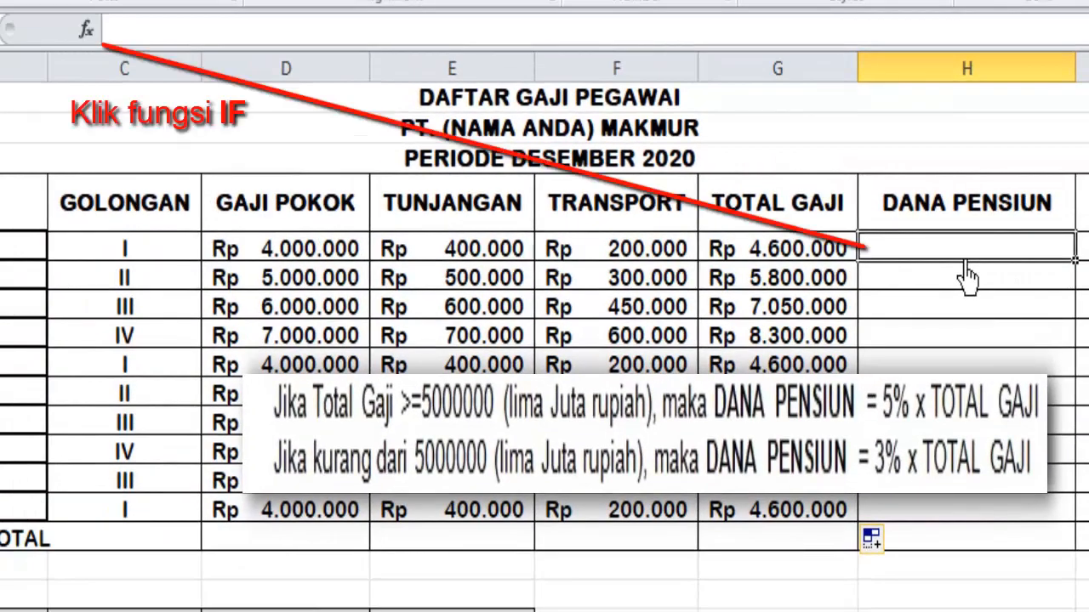
pyautogui.hotkey('shift', 'F3')
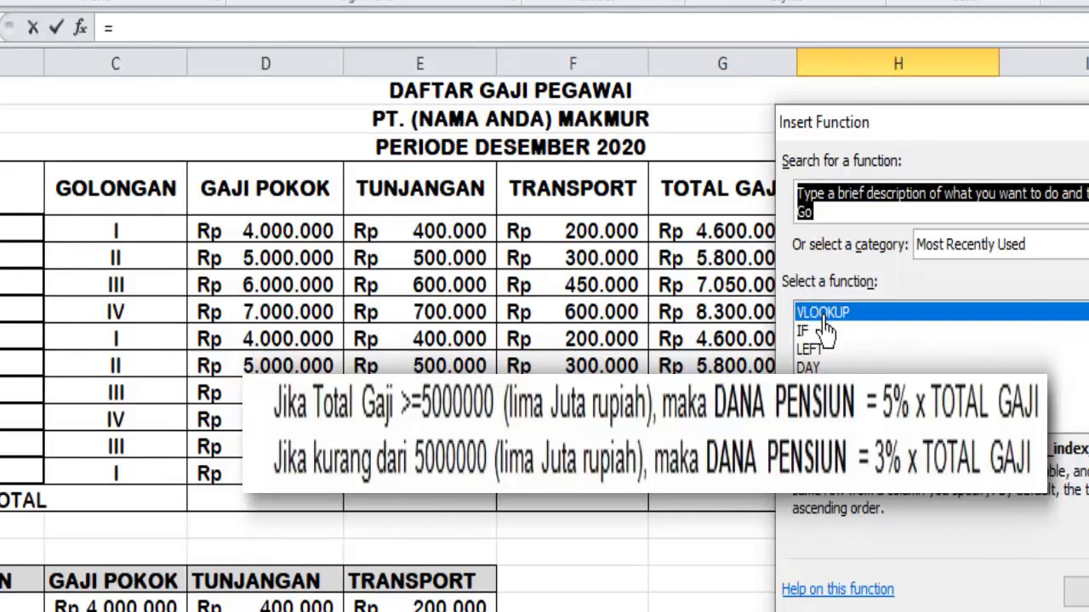
pyautogui.moveTo(909, 129); pyautogui.dragTo(1088, 108)
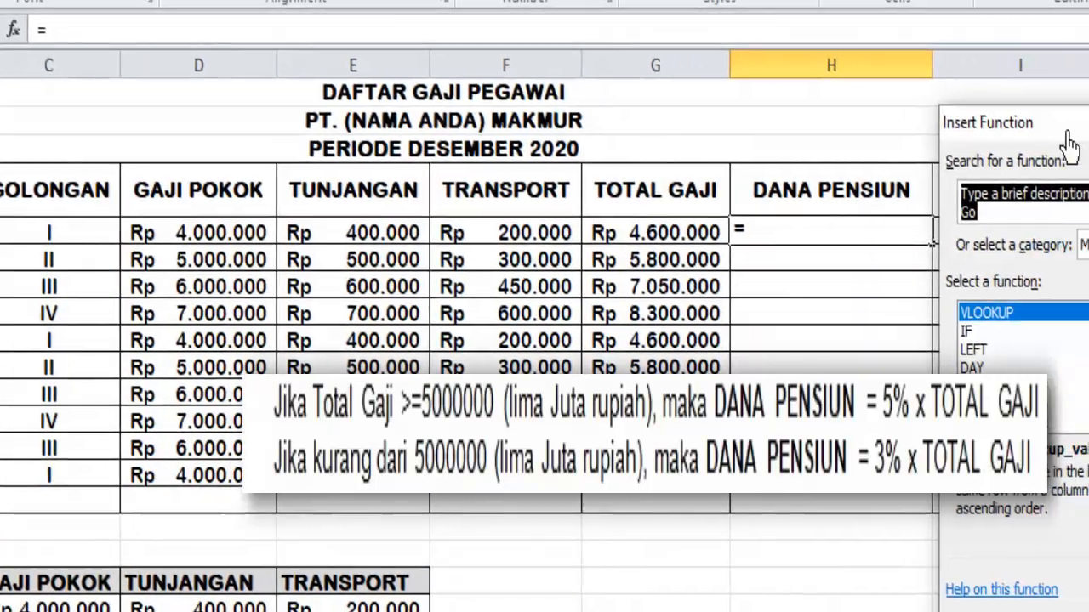
pyautogui.moveTo(1062, 126); pyautogui.dragTo(827, 116)
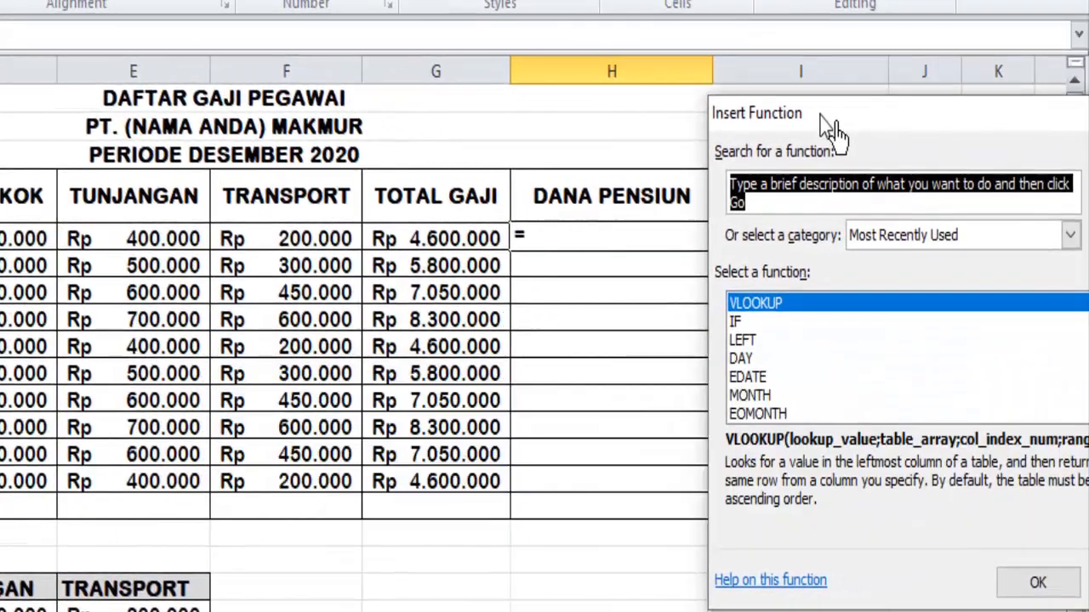
pyautogui.click(747, 323)
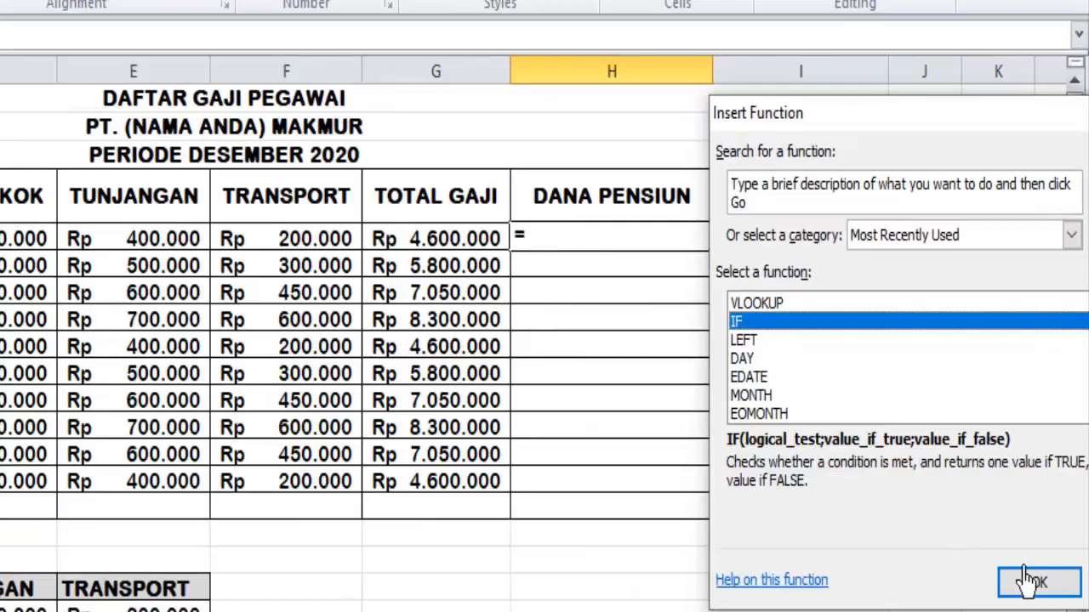
pyautogui.click(1051, 589)
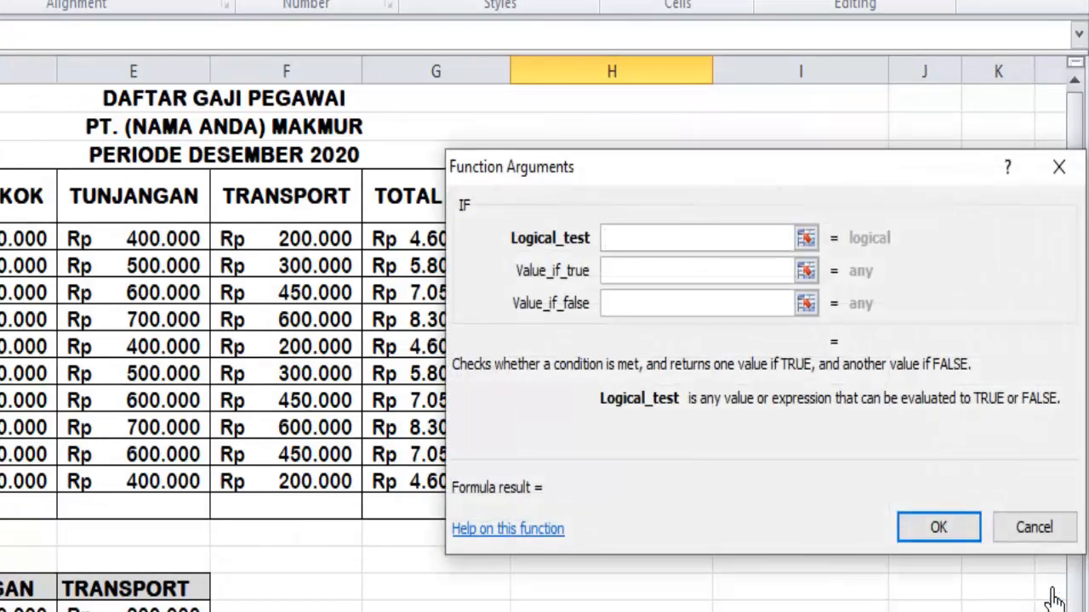
pyautogui.moveTo(690, 170); pyautogui.dragTo(642, 513)
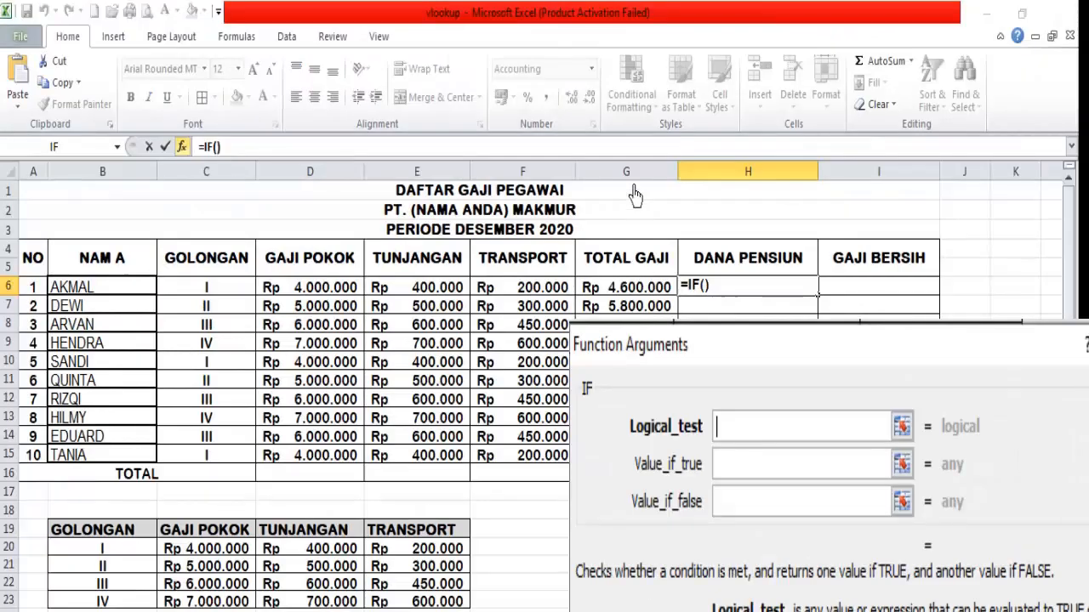
pyautogui.click(646, 303)
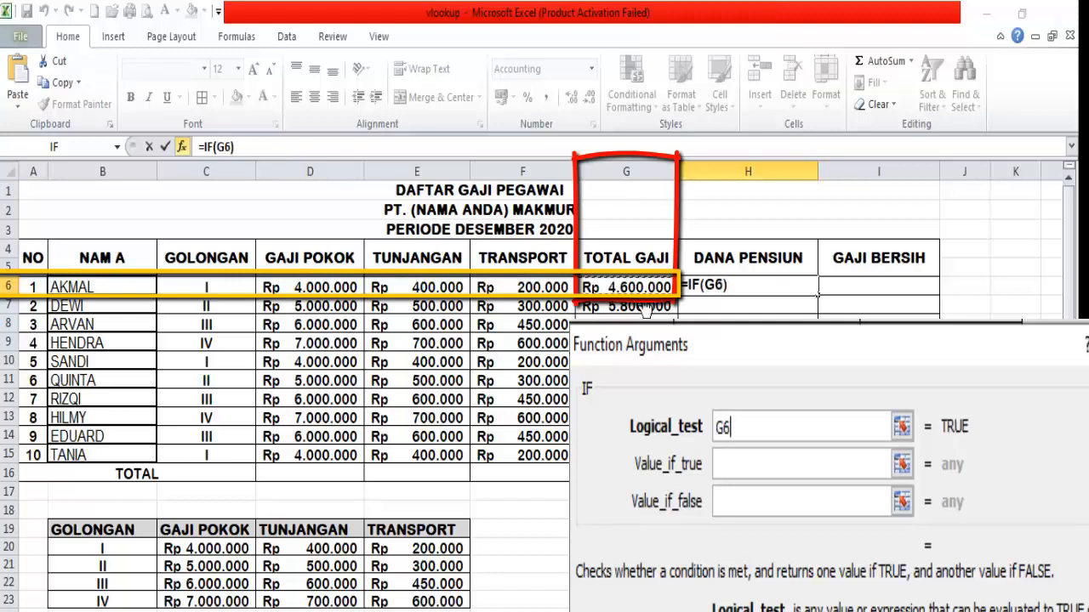
pyautogui.write('>=5')
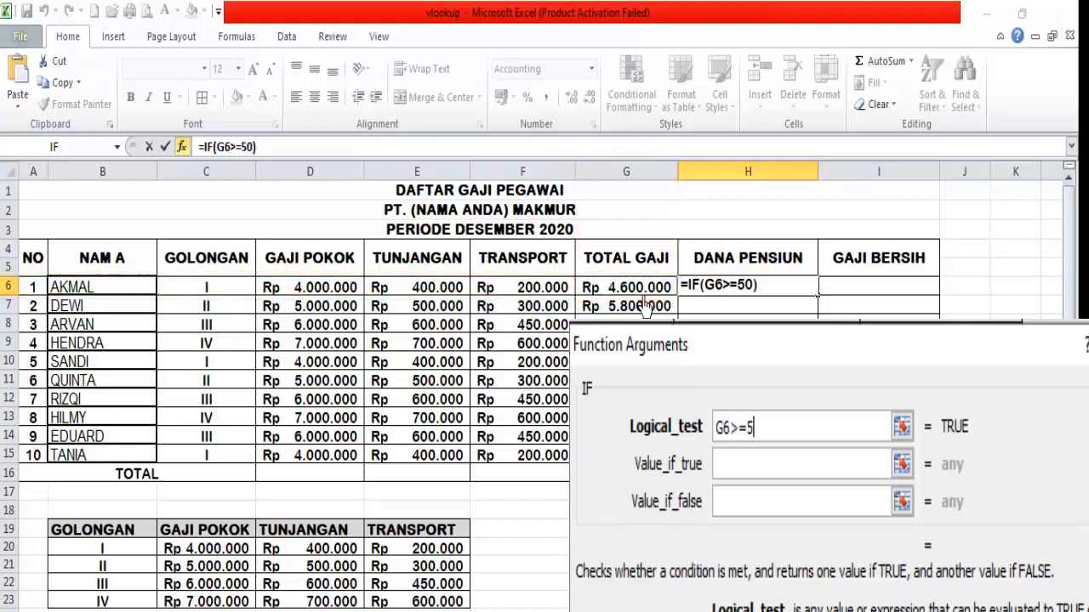
pyautogui.write('000000')
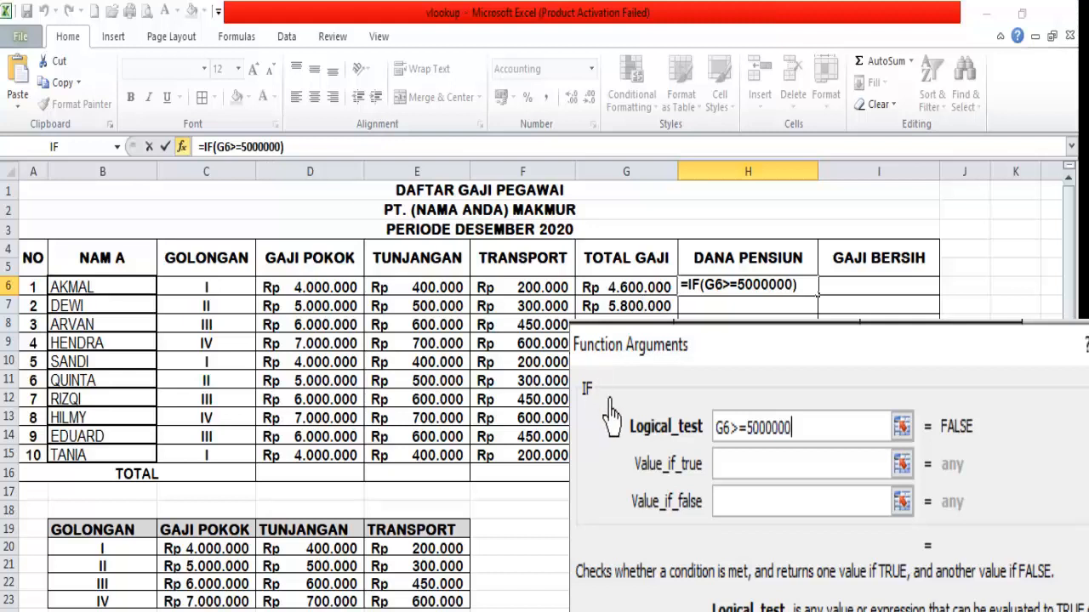
# Step: Set the IF function's true value to g6*5% and its false value to G6*3%
pyautogui.click(757, 470)
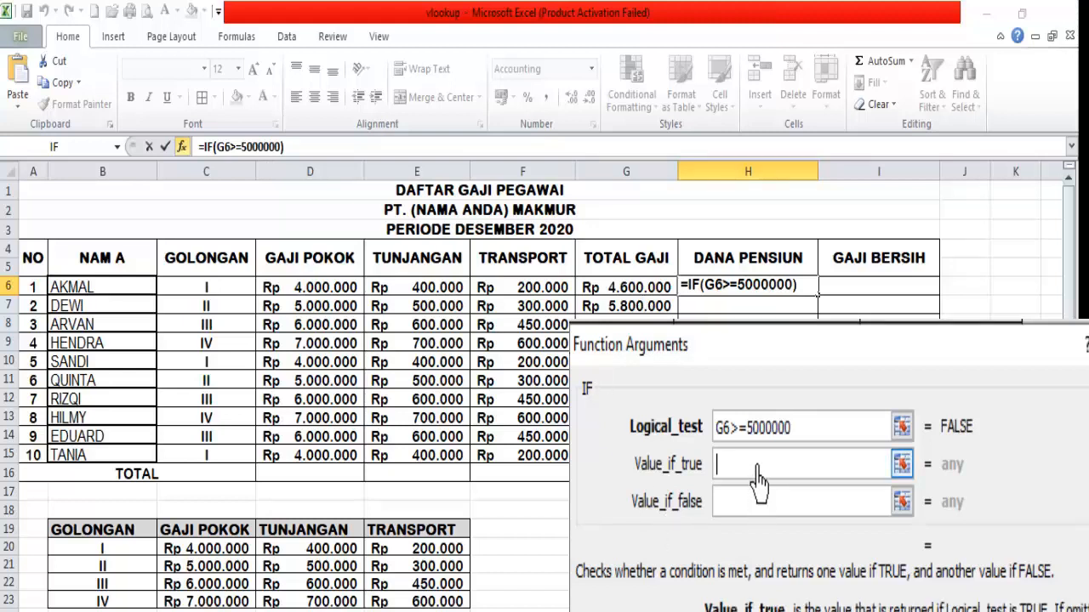
pyautogui.write('g6')
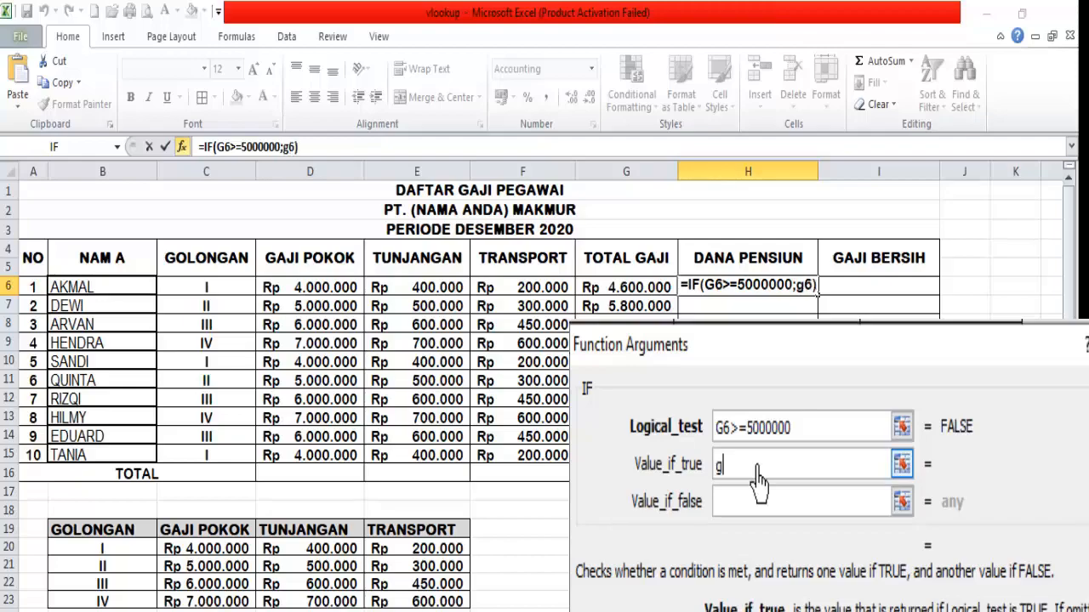
pyautogui.write('*5')
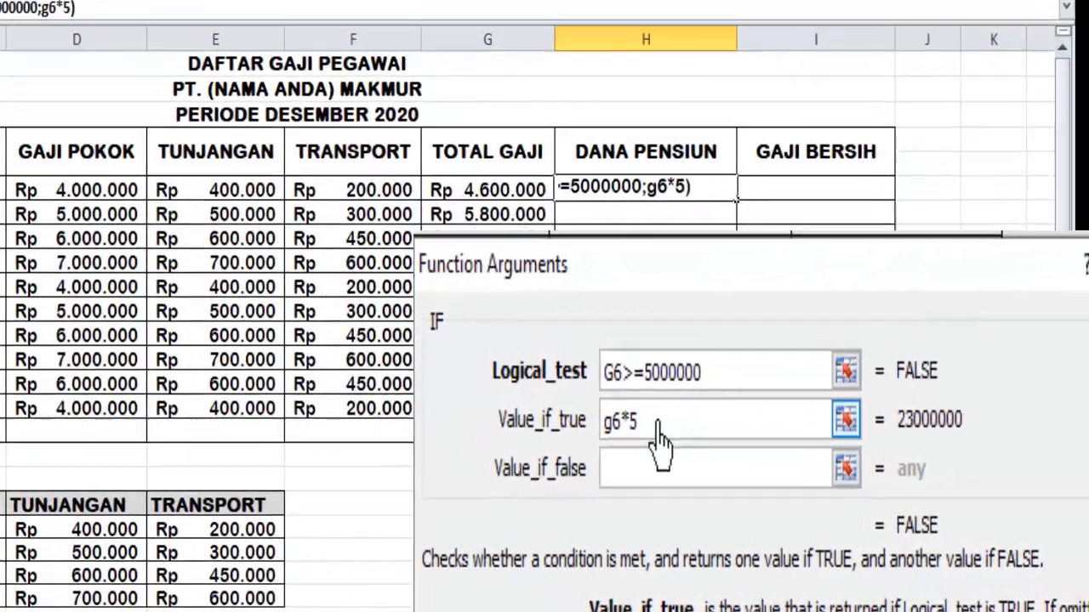
pyautogui.write('%')
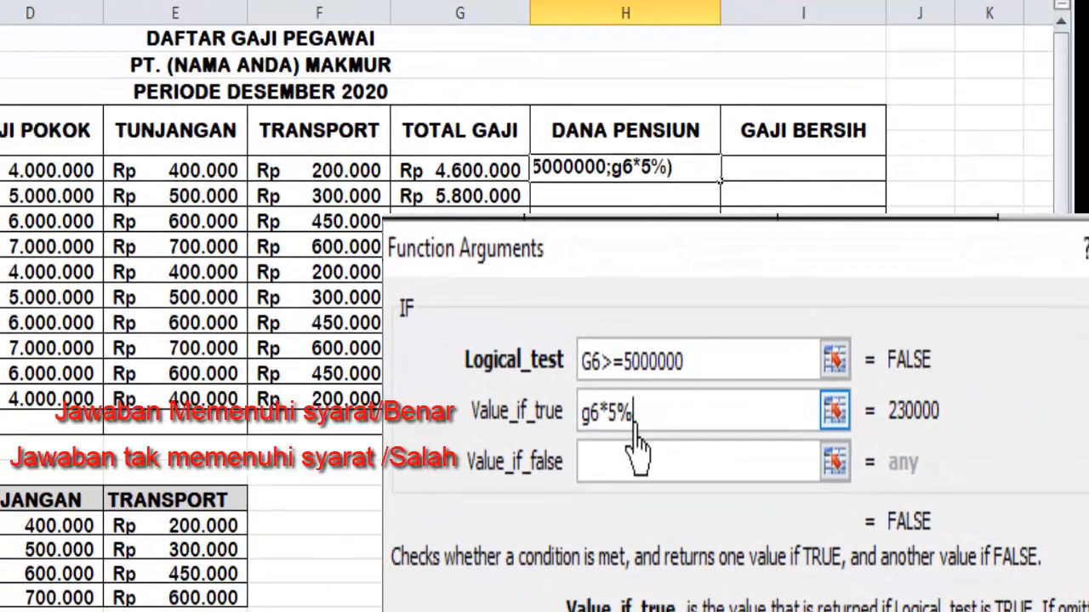
pyautogui.click(614, 493)
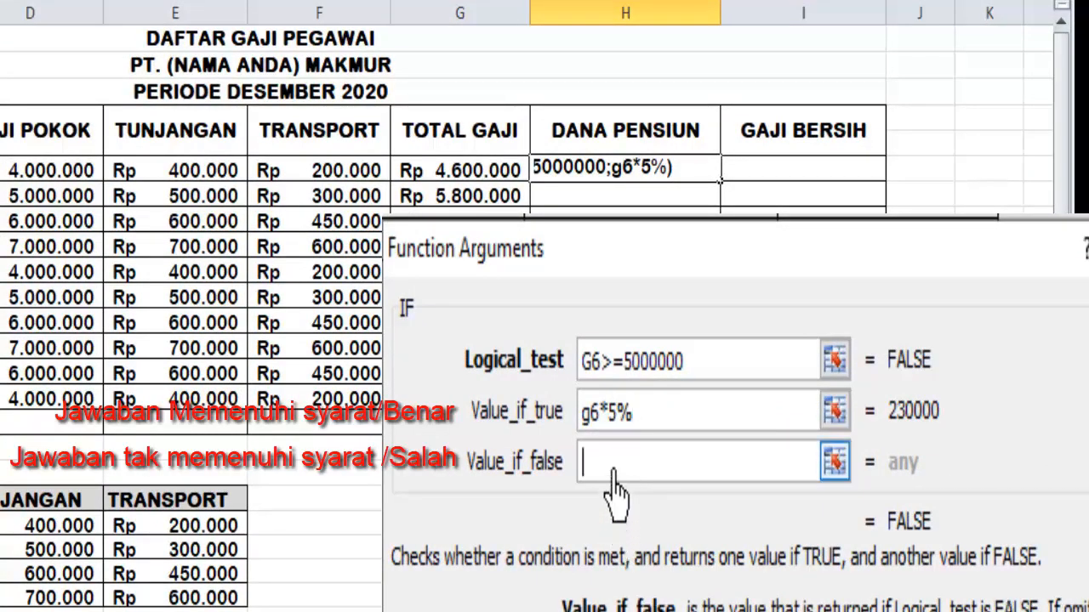
pyautogui.write('G')
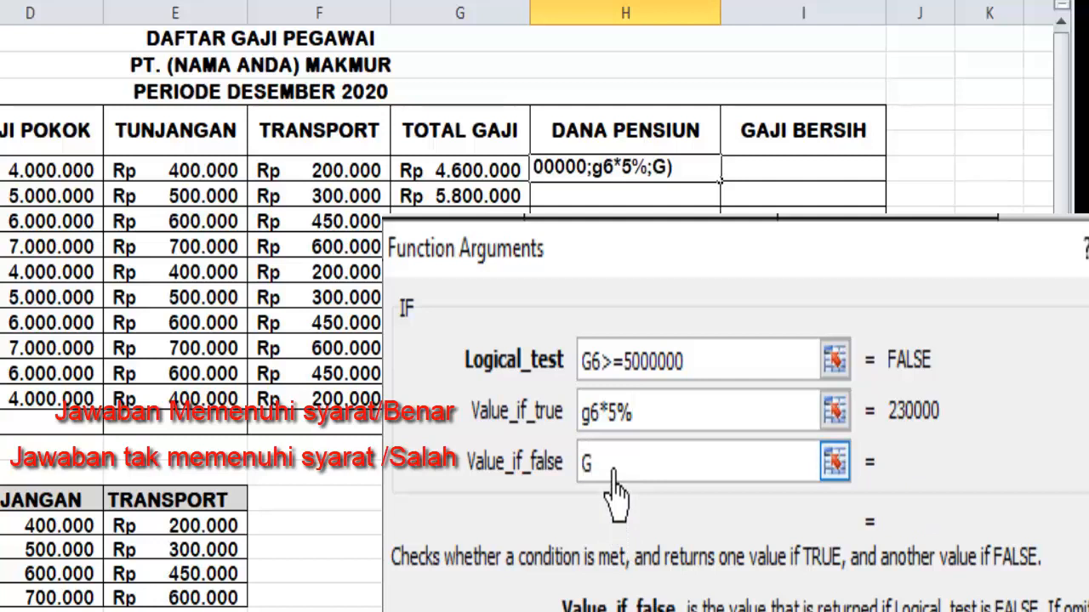
pyautogui.write('6')
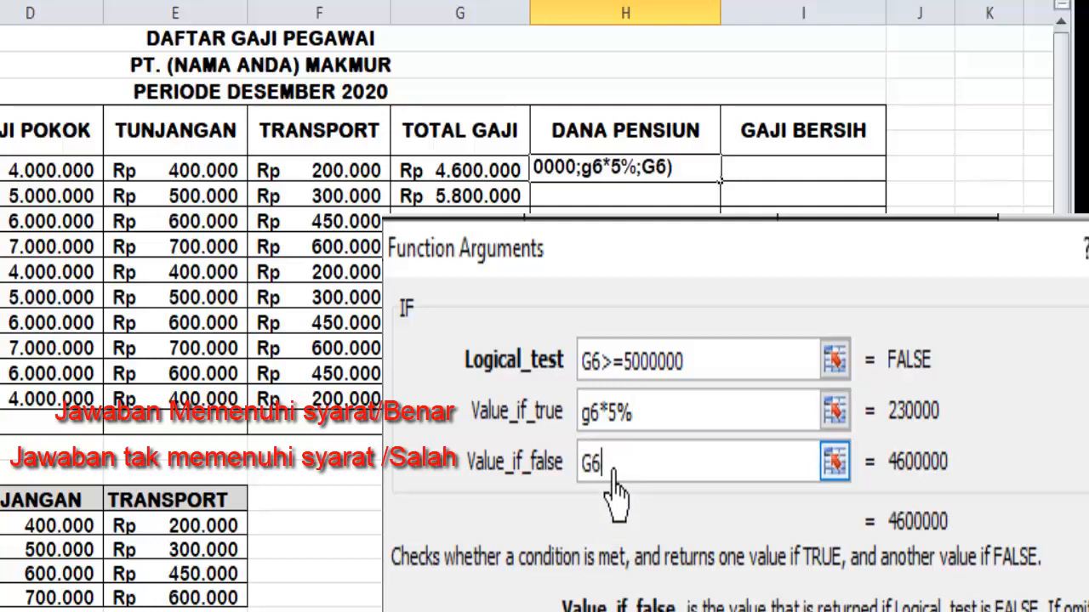
pyautogui.write('*3')
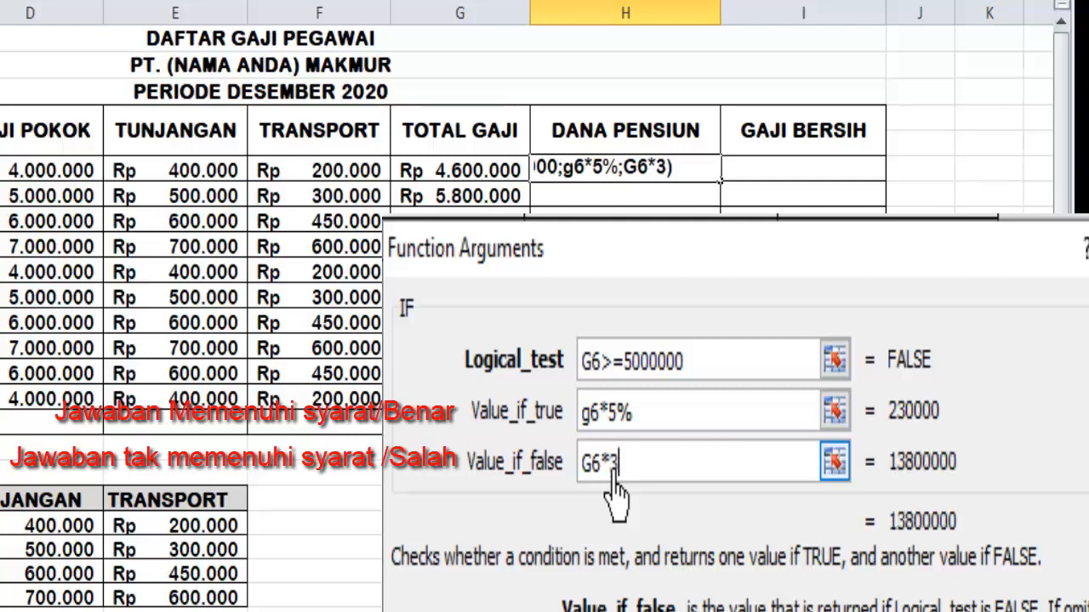
pyautogui.write('%')
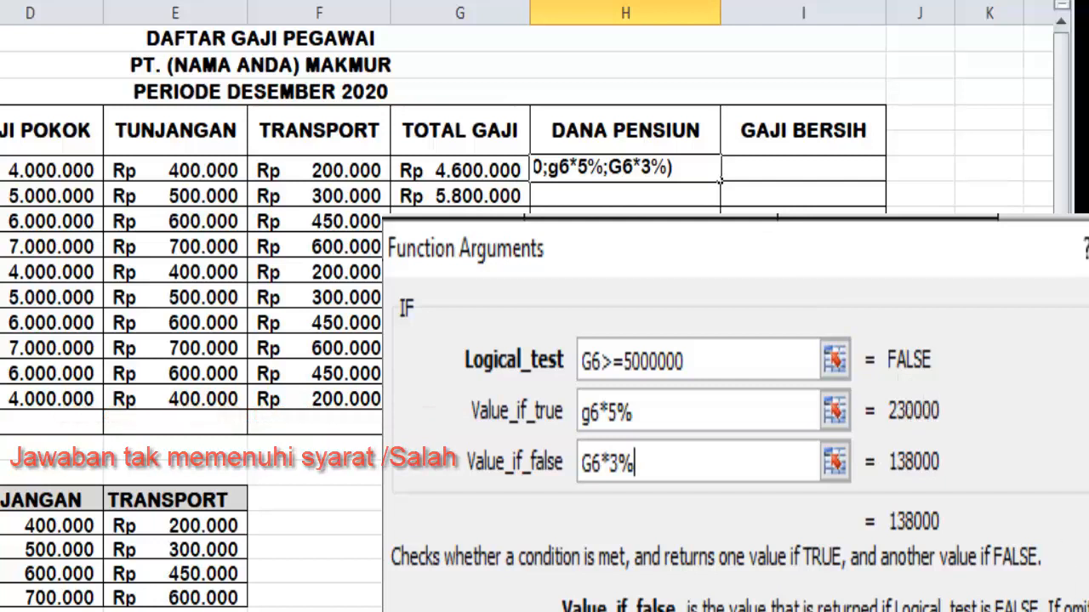
# Step: Accept the IF function in H6 and fill the DANA PENSIUN formula down to H15
pyautogui.moveTo(885, 263); pyautogui.dragTo(879, 169)
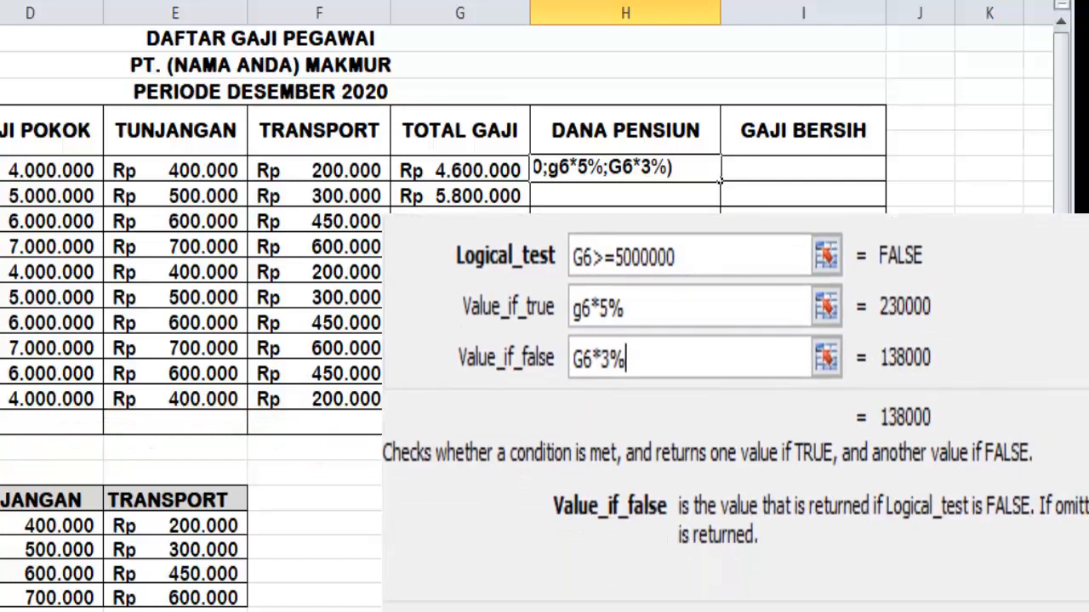
pyautogui.moveTo(712, 303); pyautogui.dragTo(695, 253)
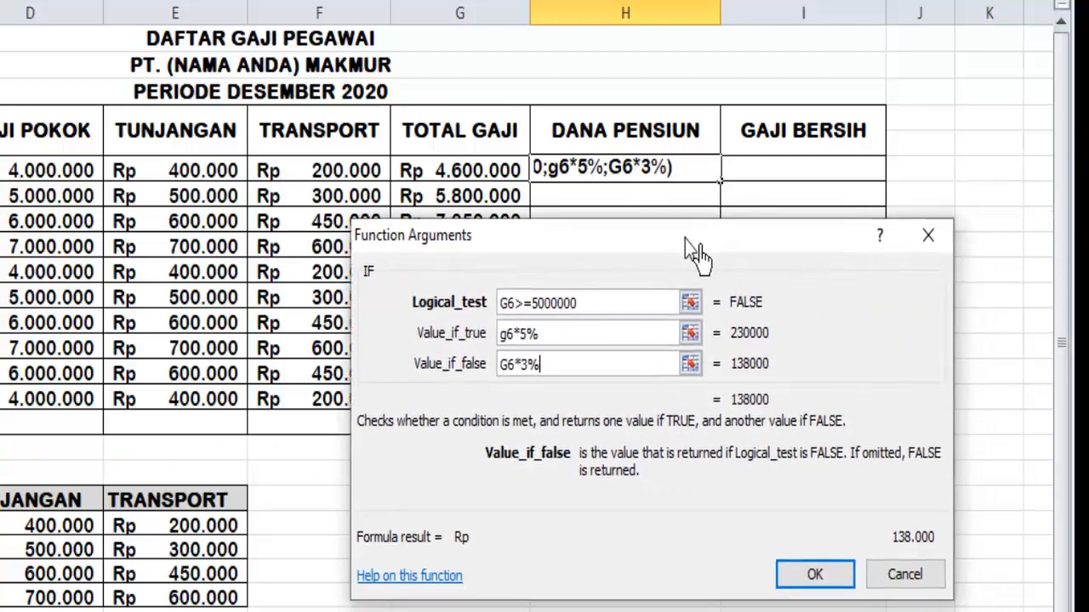
pyautogui.click(846, 587)
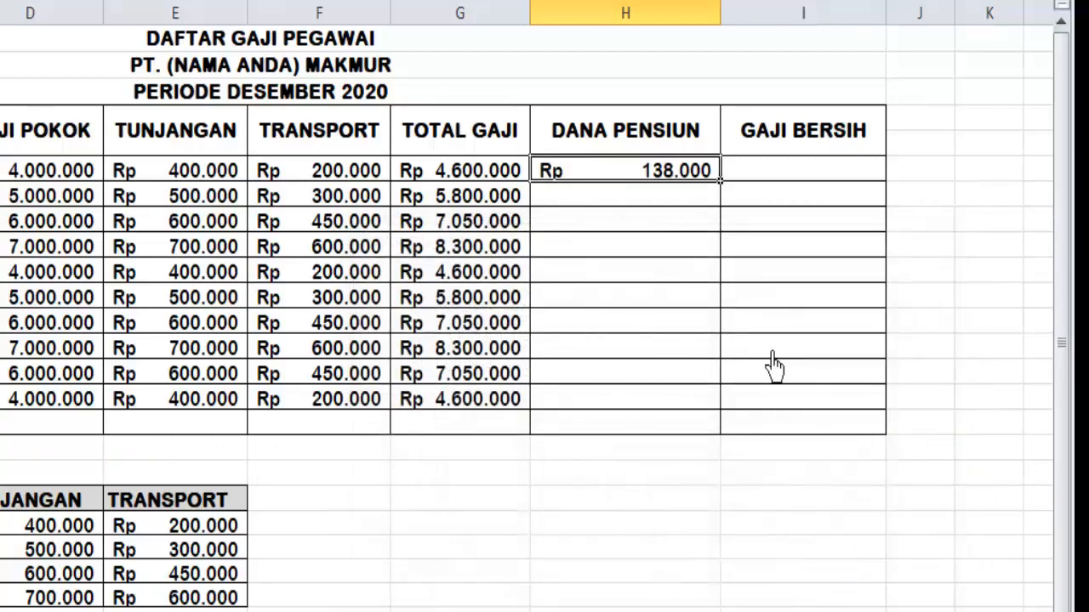
pyautogui.click(723, 185)
pyautogui.moveTo(718, 183); pyautogui.dragTo(740, 411)
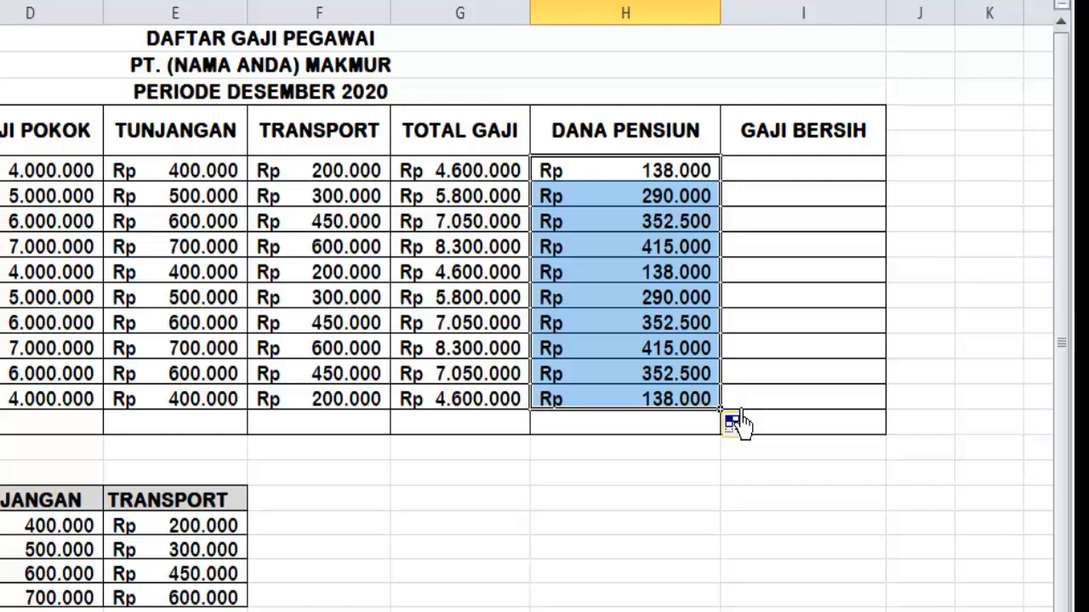
# Step: Calculate the first GAJI BERSIH in I6 as G6-H6 and fill the formula down to I15
pyautogui.click(790, 177)
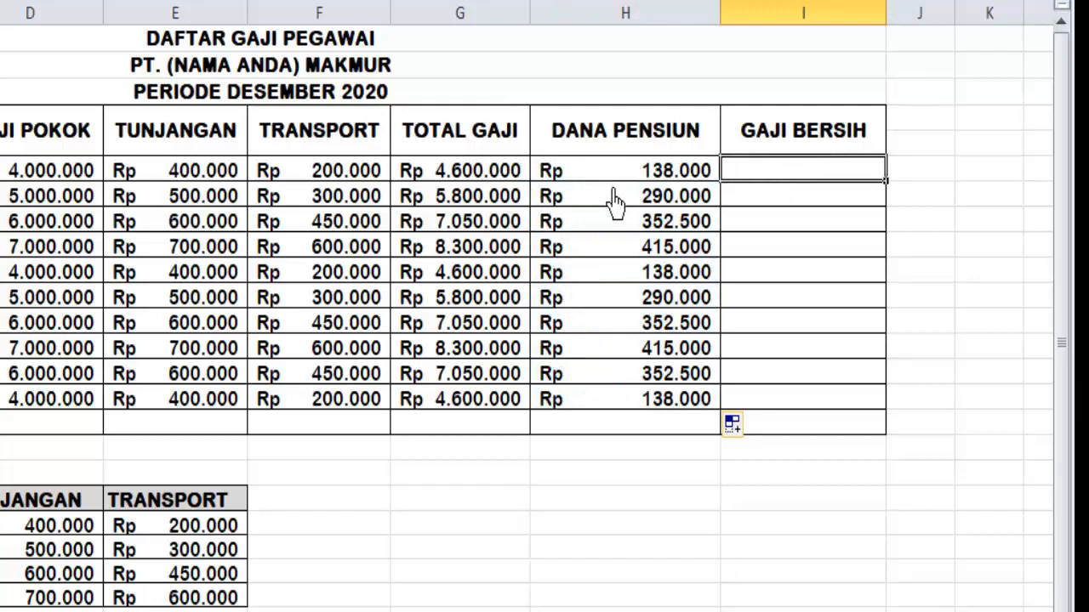
pyautogui.write('=')
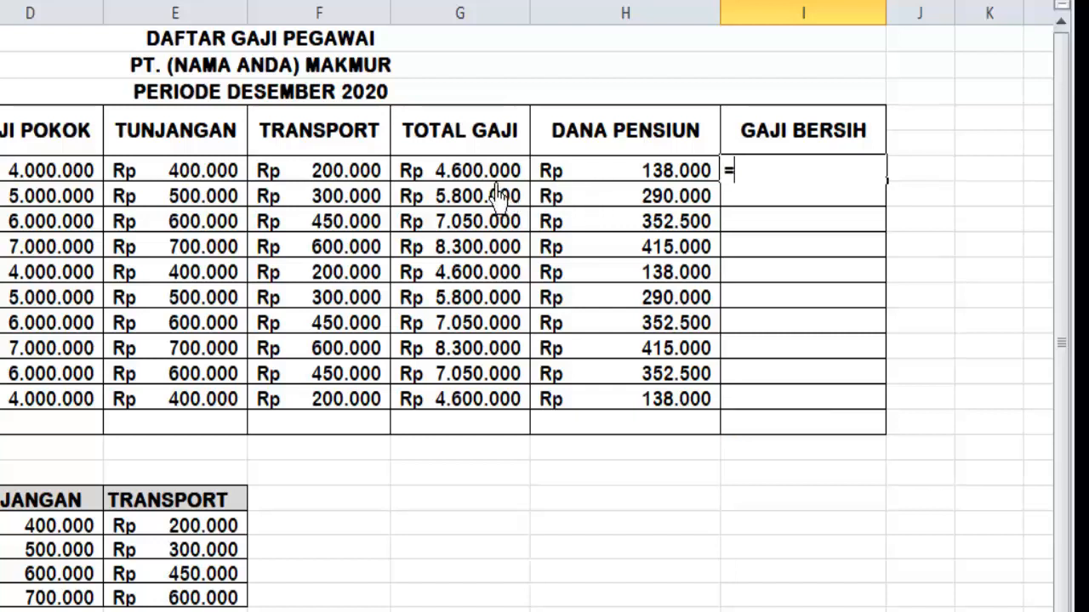
pyautogui.click(499, 182)
pyautogui.write('-')
pyautogui.click(583, 187)
pyautogui.press('Return')
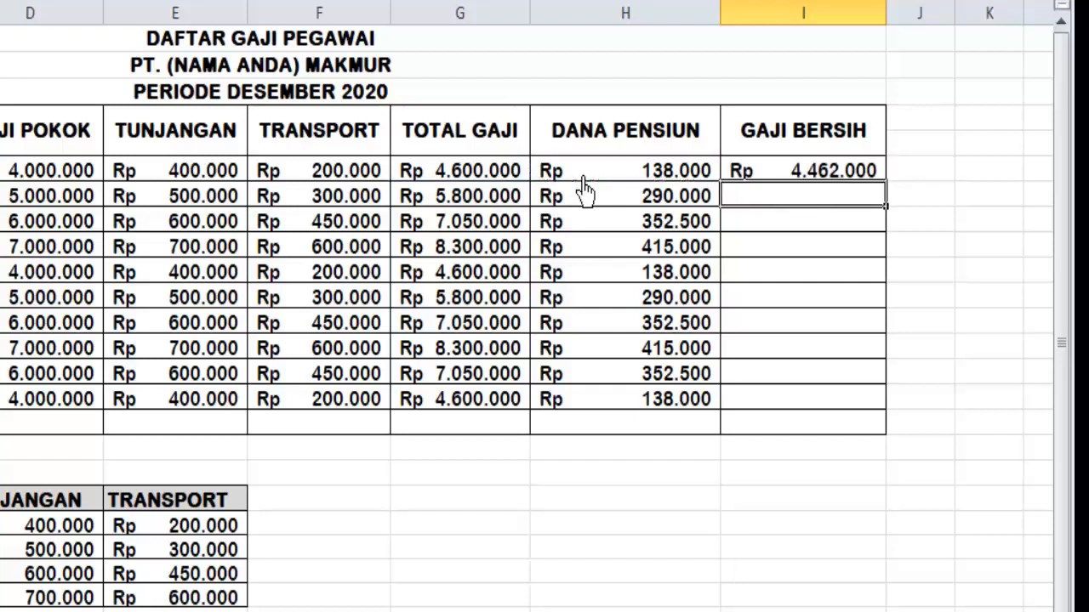
pyautogui.click(835, 175)
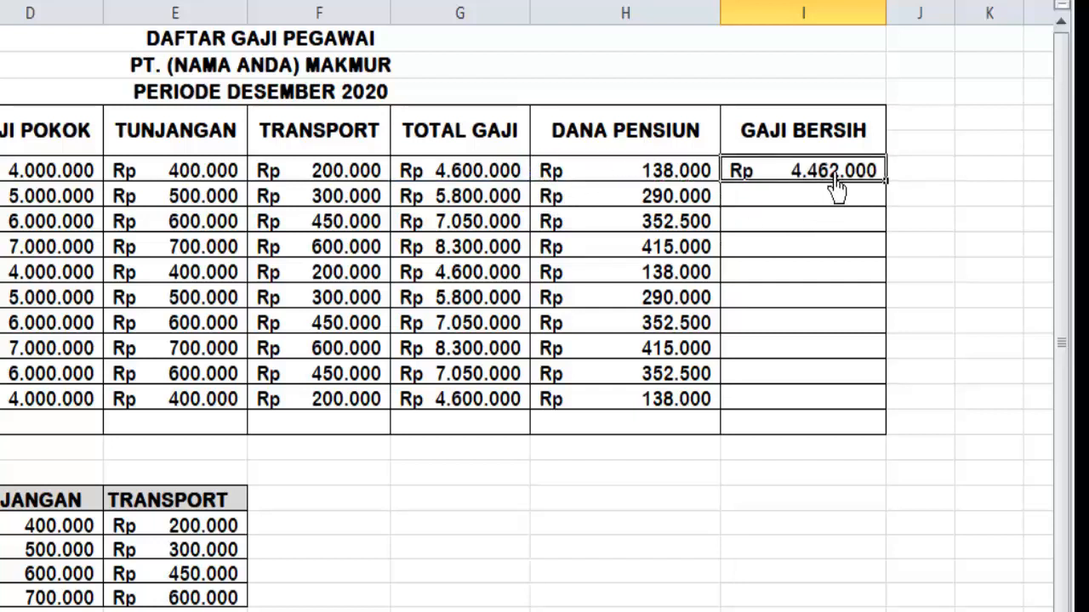
pyautogui.moveTo(899, 195); pyautogui.dragTo(900, 430)
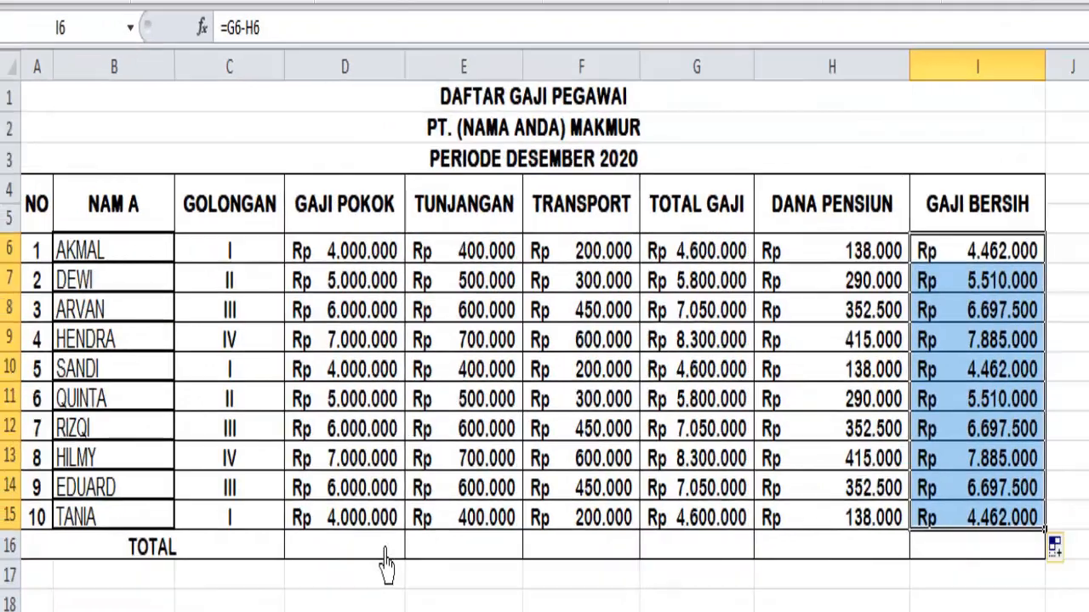
# Step: Sum D6:D15 in the GAJI POKOK cell of the TOTAL row, D16, and widen column D to fit the amount
pyautogui.click(385, 548)
pyautogui.write('=sum(')
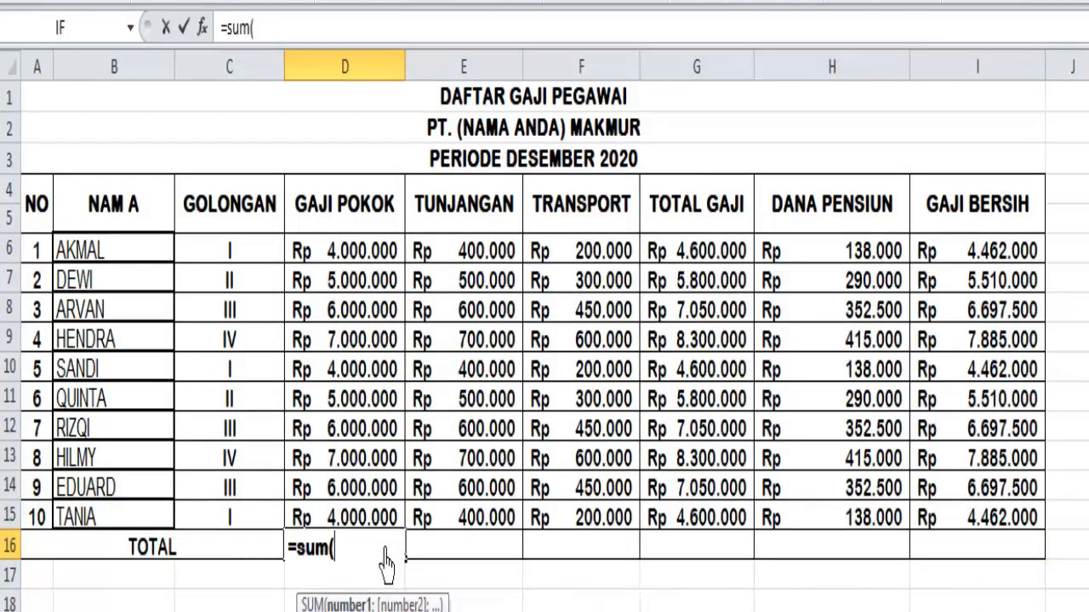
pyautogui.click(353, 259)
pyautogui.moveTo(353, 263); pyautogui.dragTo(357, 518)
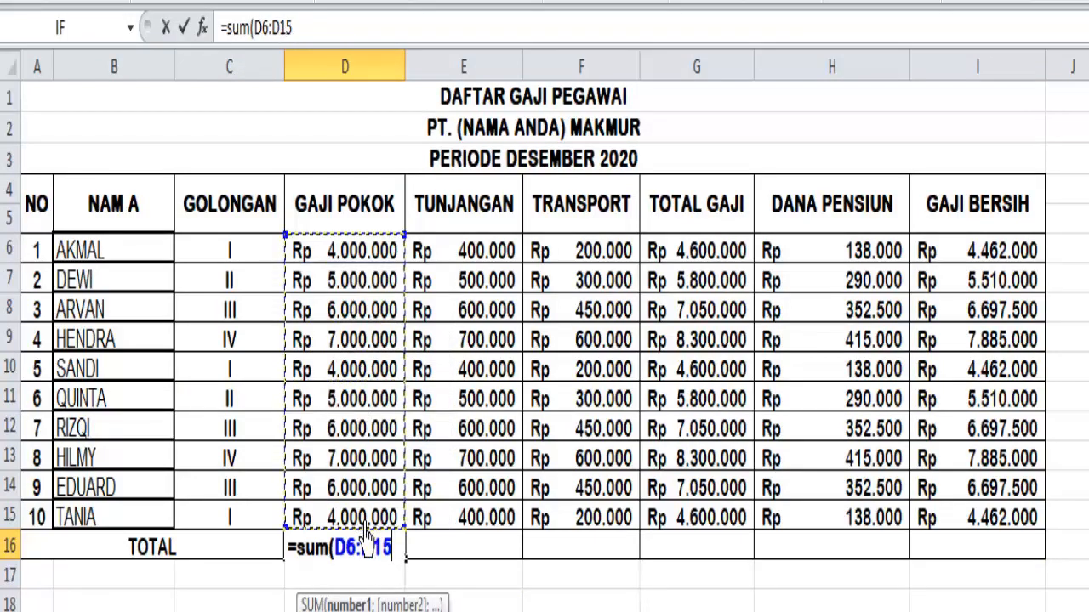
pyautogui.write(')')
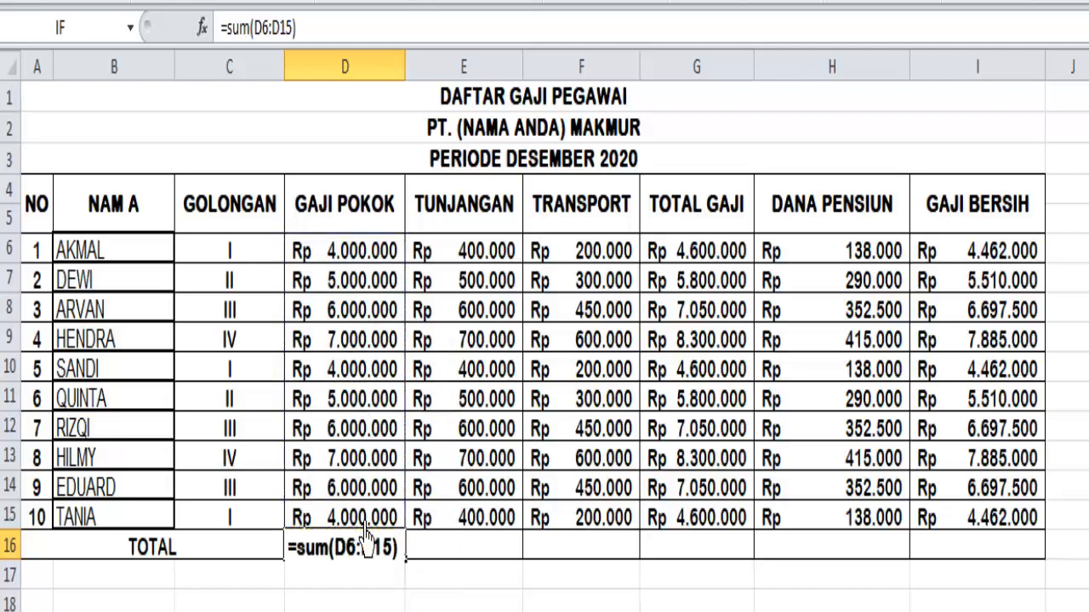
pyautogui.press('Return')
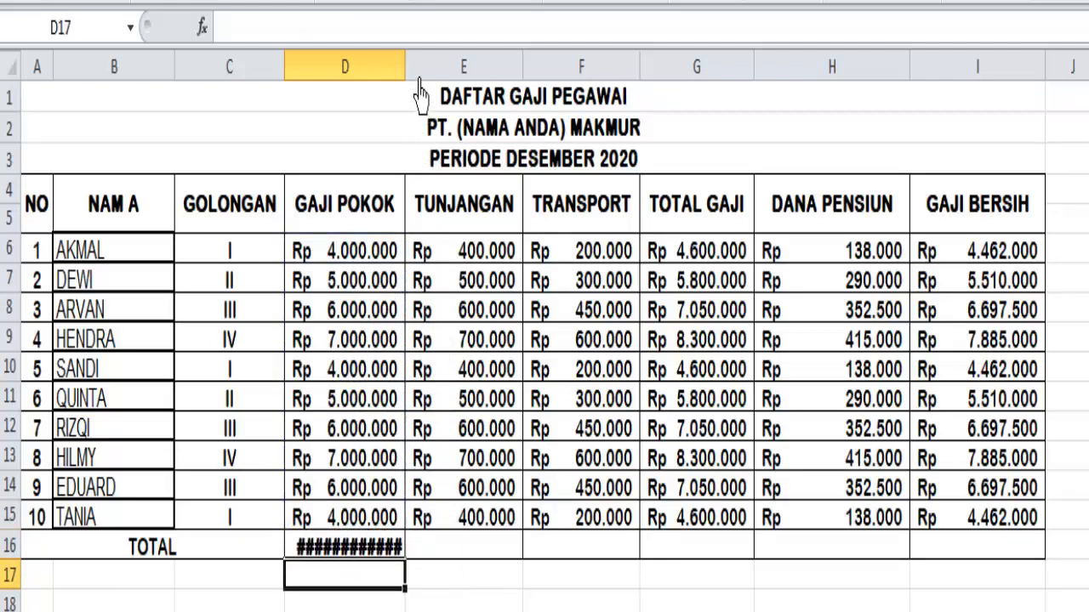
pyautogui.moveTo(420, 92); pyautogui.dragTo(429, 92)
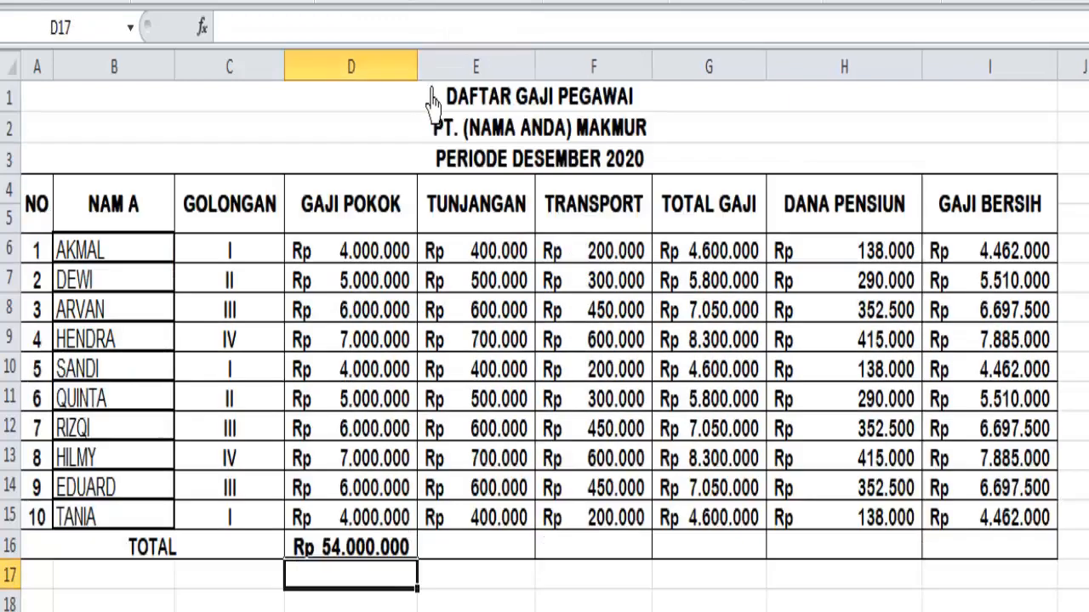
# Step: Fill the SUM formula from D16 across the TOTAL row to I16 and widen column G to fit its total
pyautogui.click(415, 562)
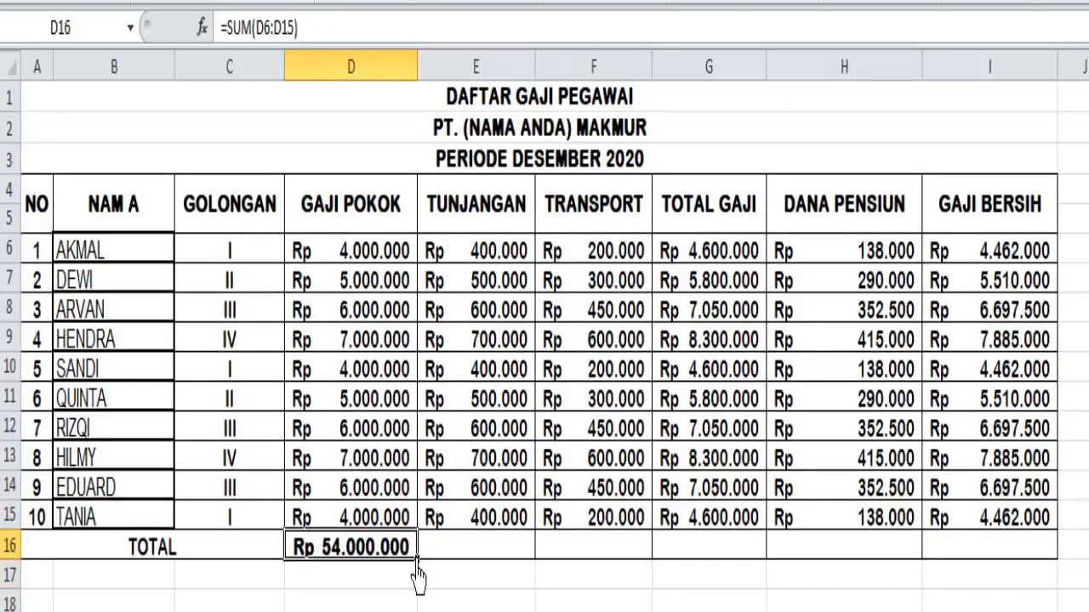
pyautogui.moveTo(430, 574); pyautogui.dragTo(1020, 575)
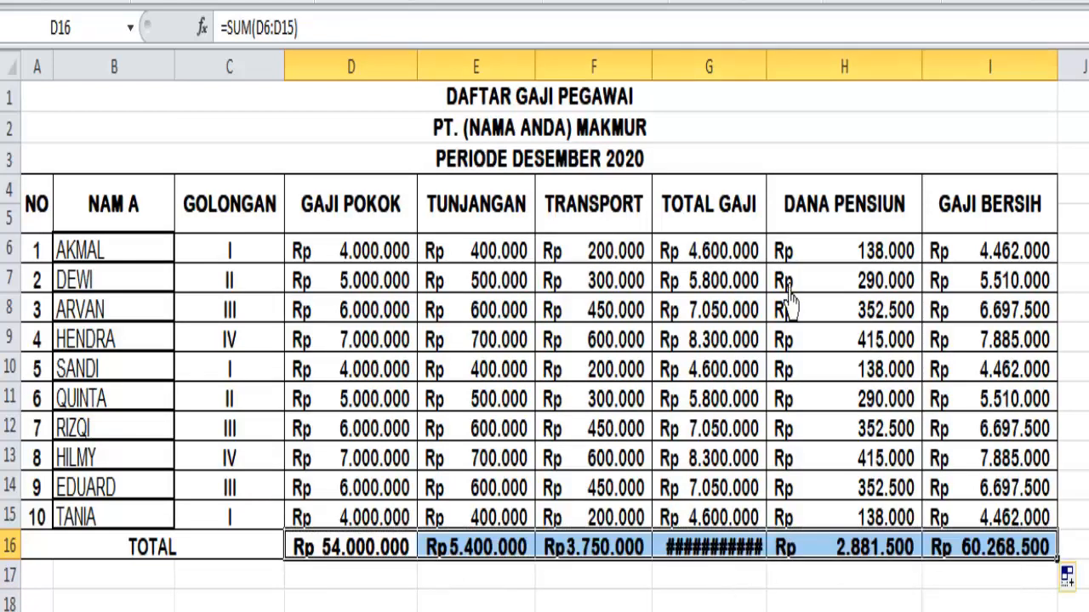
pyautogui.moveTo(780, 90); pyautogui.dragTo(800, 98)
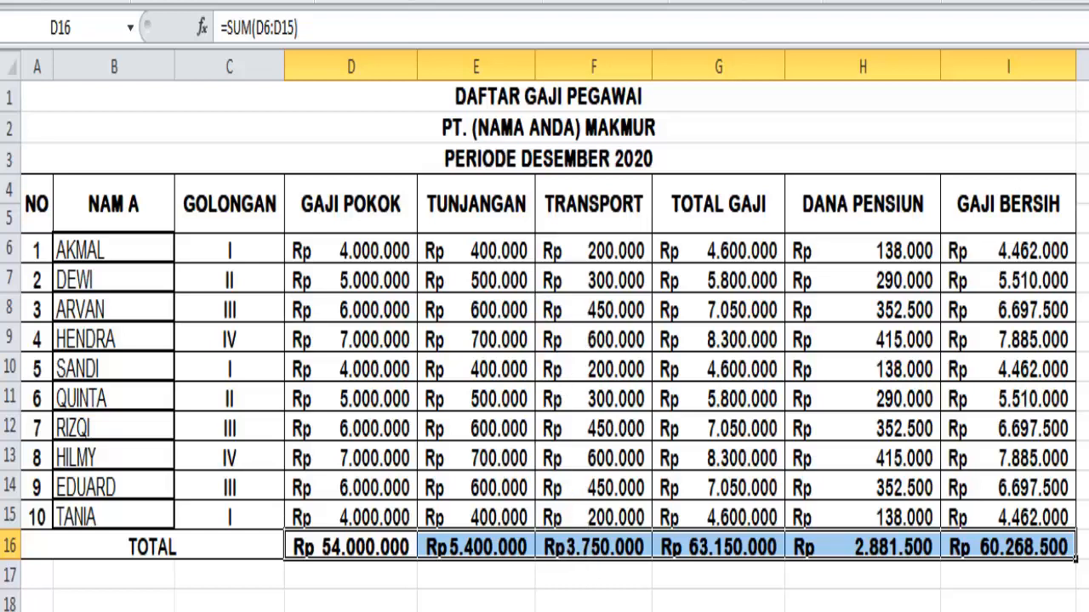
pyautogui.click(594, 602)
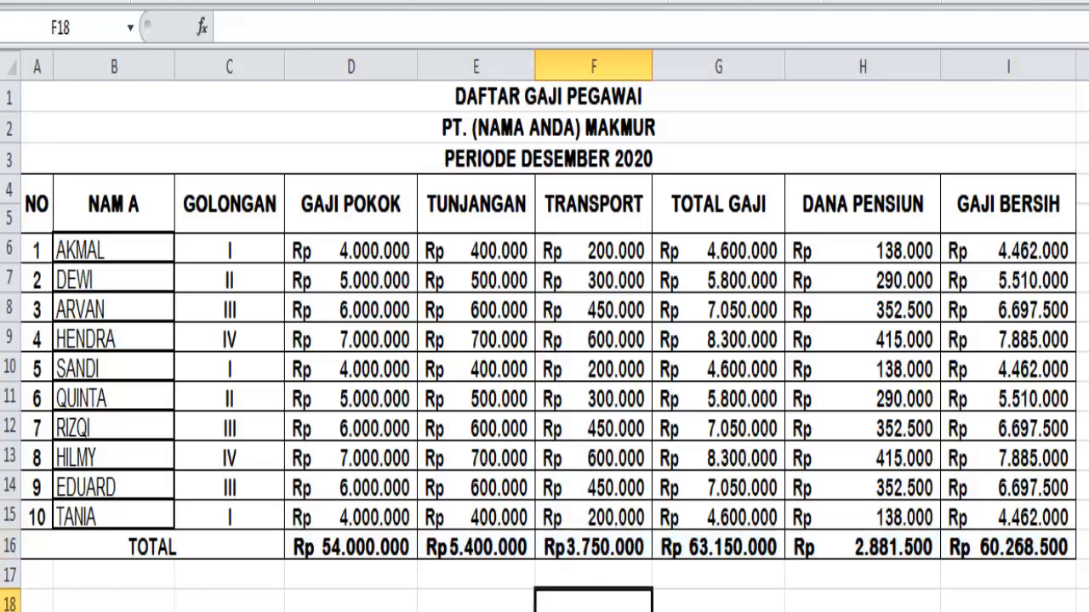
pyautogui.click(531, 595)
pyautogui.click(409, 595)
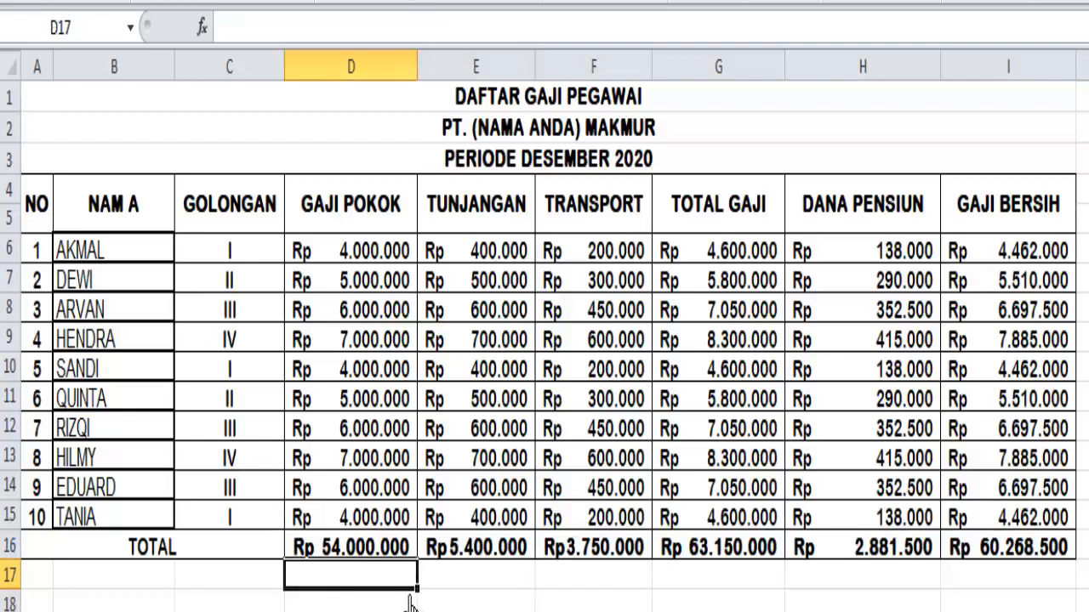
pyautogui.click(254, 596)
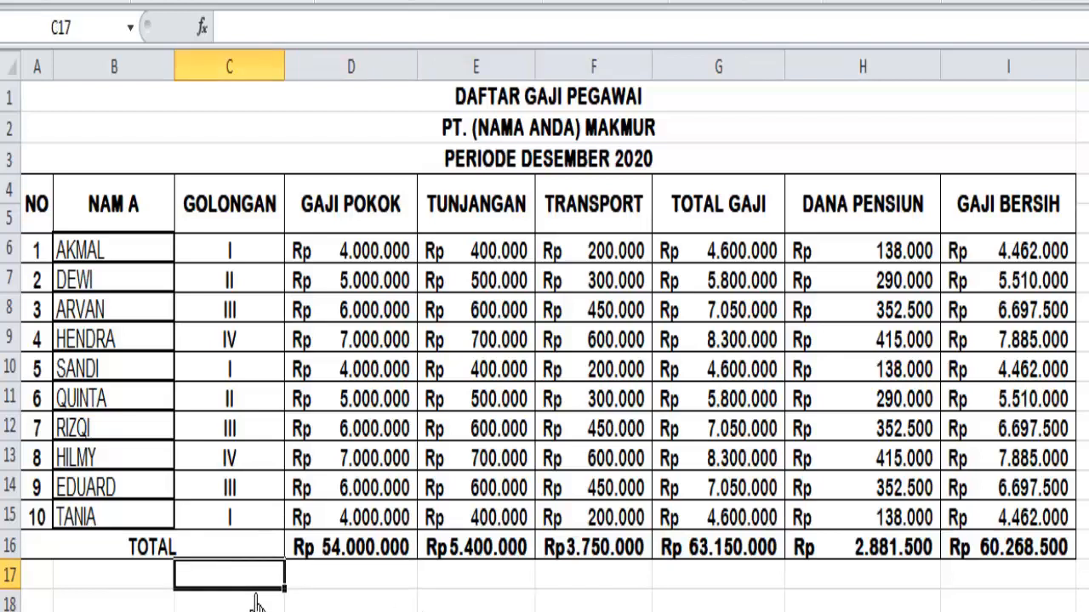